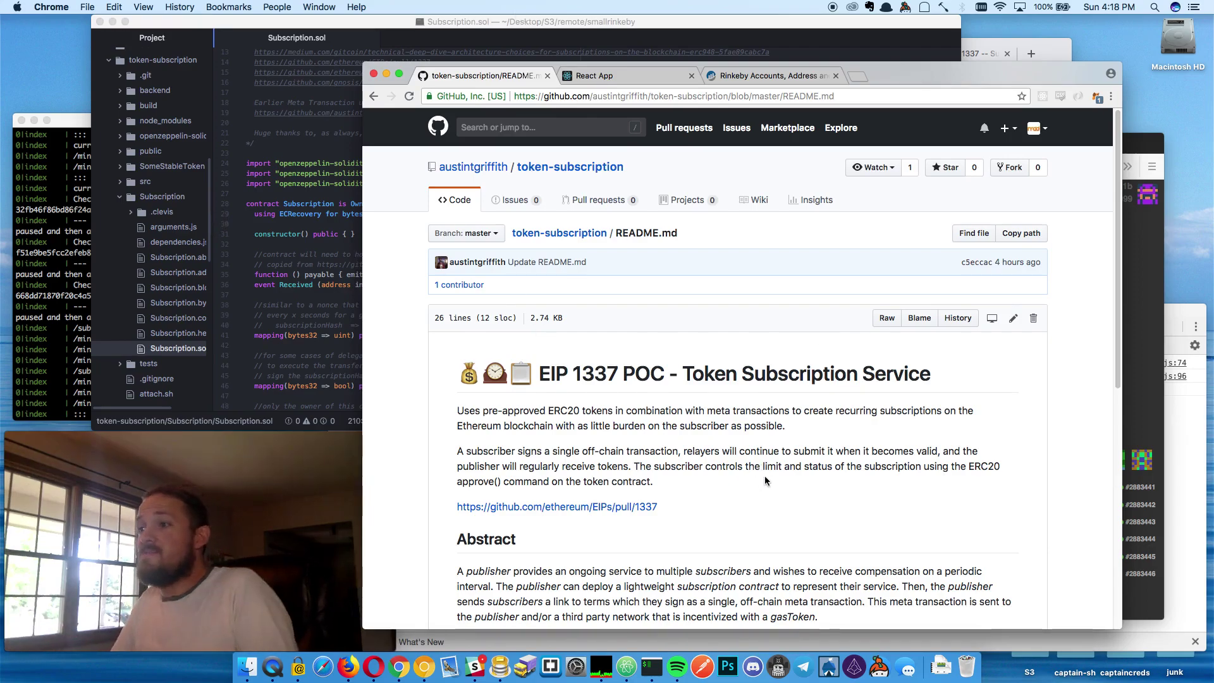
Finish the token-subscription README, then reload the sub.metatx.io subscriptions page in the React App tab
scroll(765, 468, down, 10)
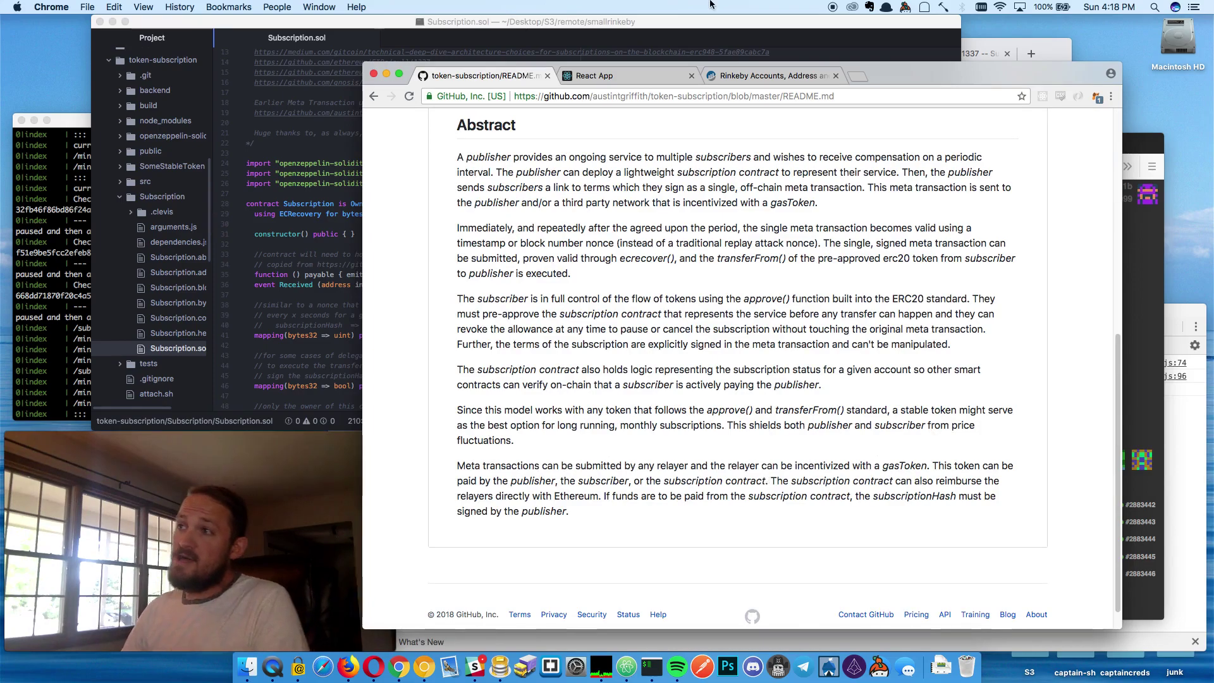
click(610, 77)
click(544, 96)
key(Return)
click(554, 95)
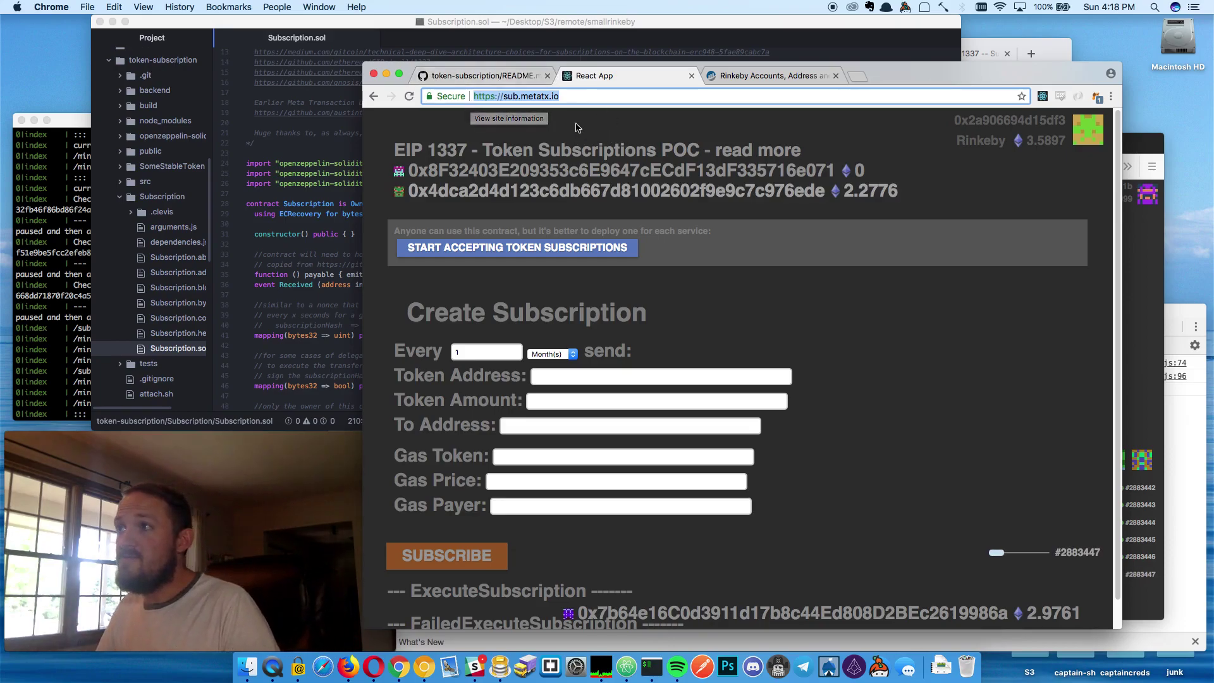
Deploy a subscription contract, confirming the deployment and the 4 SST approval in MetaMask
key(super+Tab)
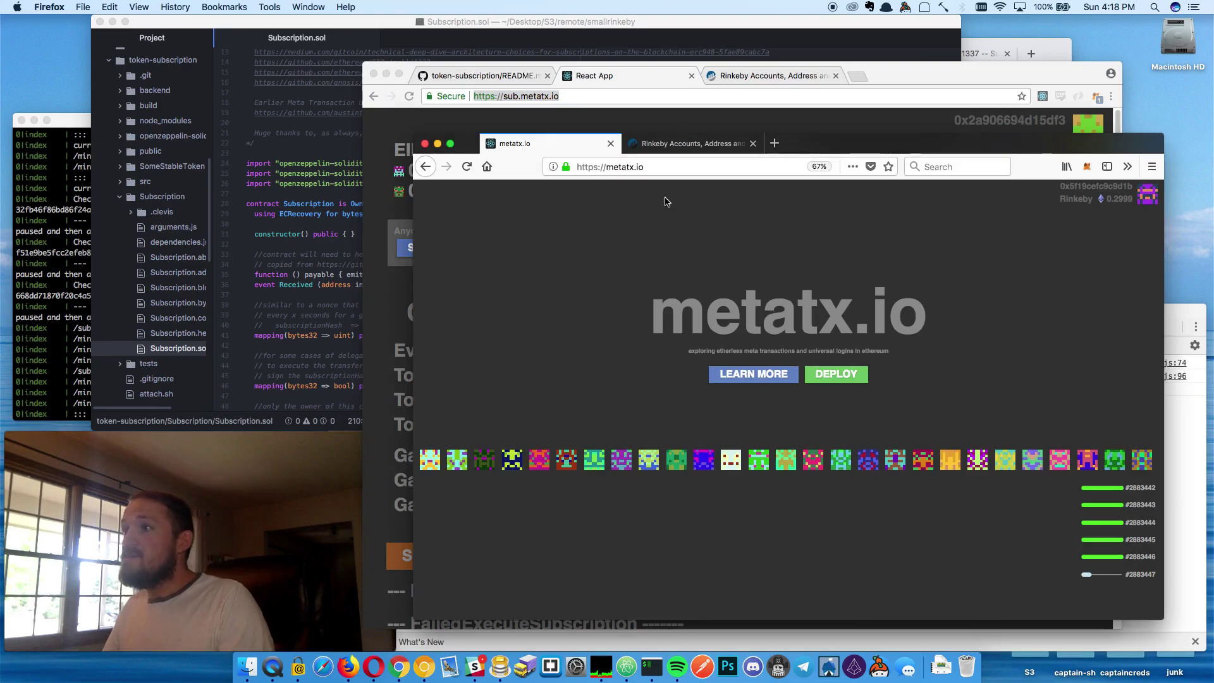
click(614, 118)
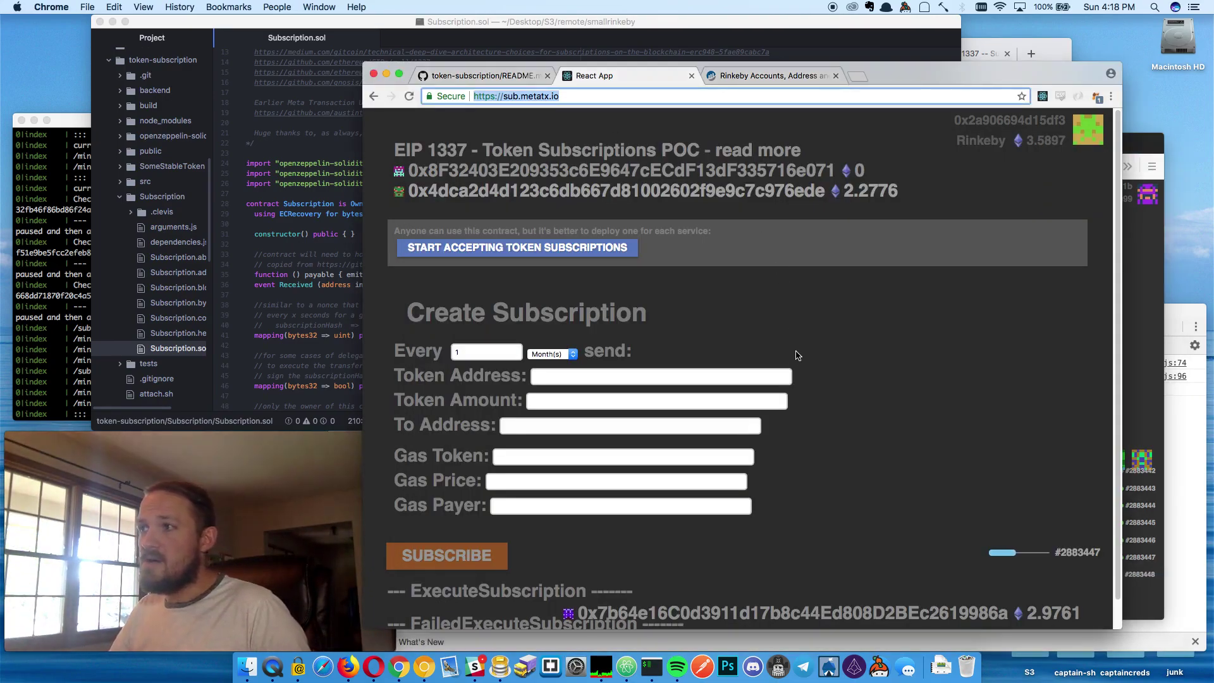
click(779, 310)
click(500, 255)
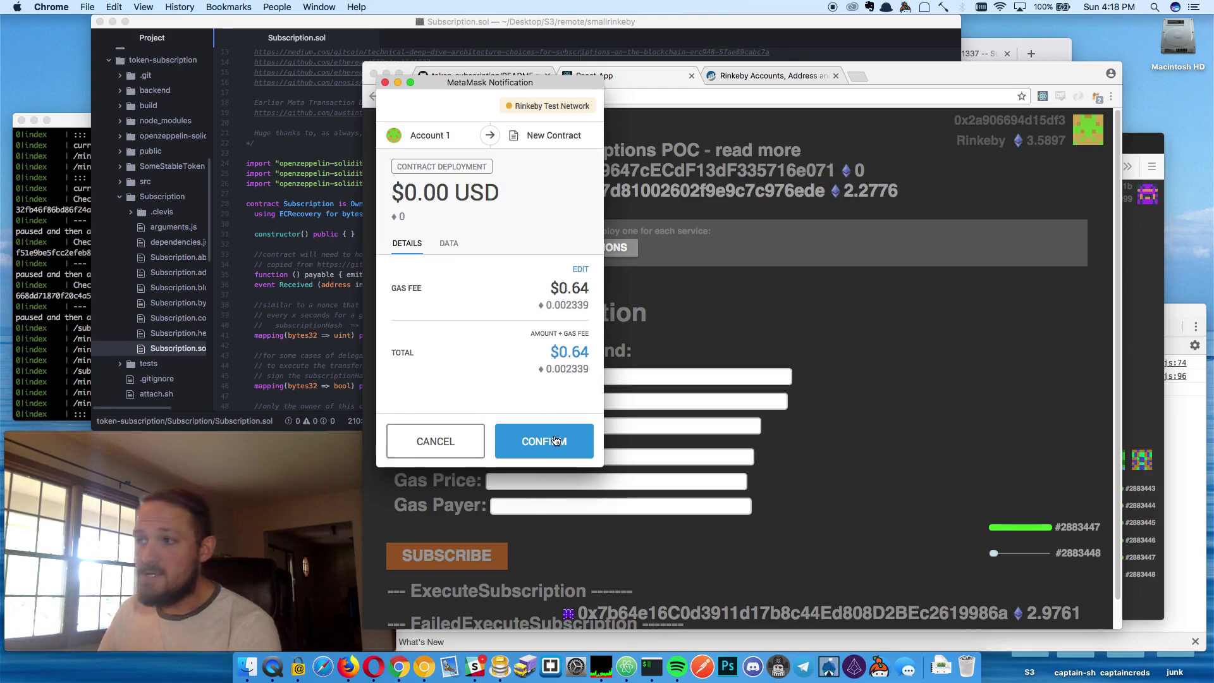
click(554, 439)
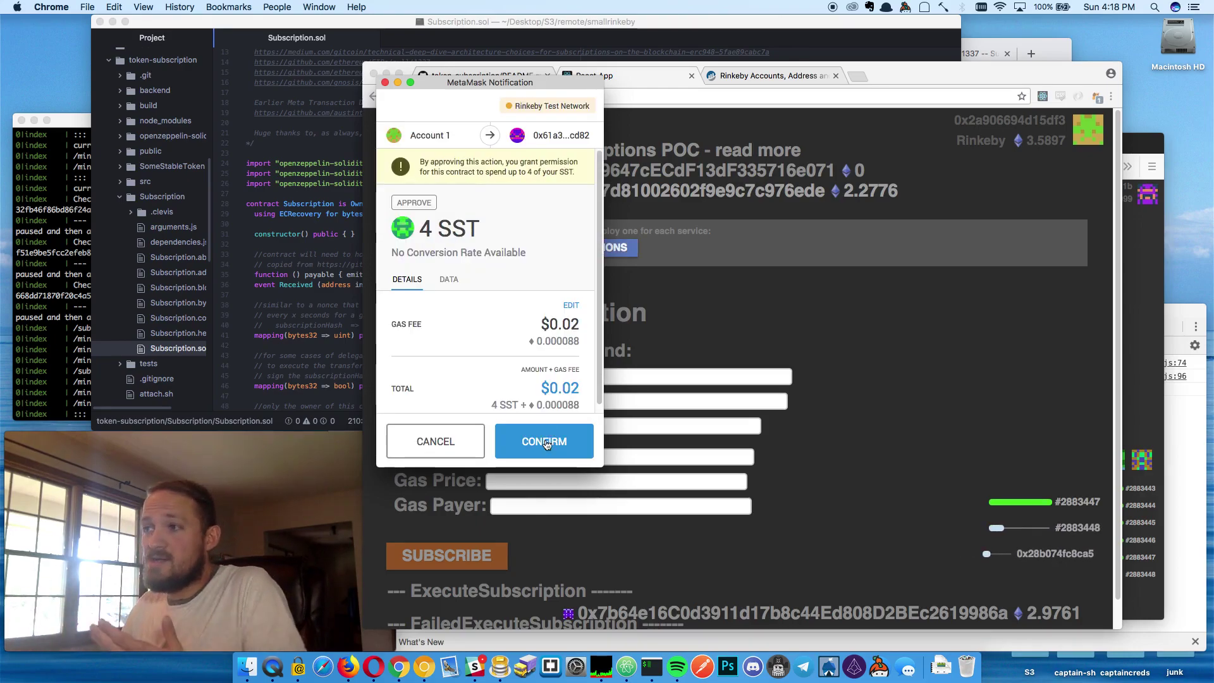
click(544, 441)
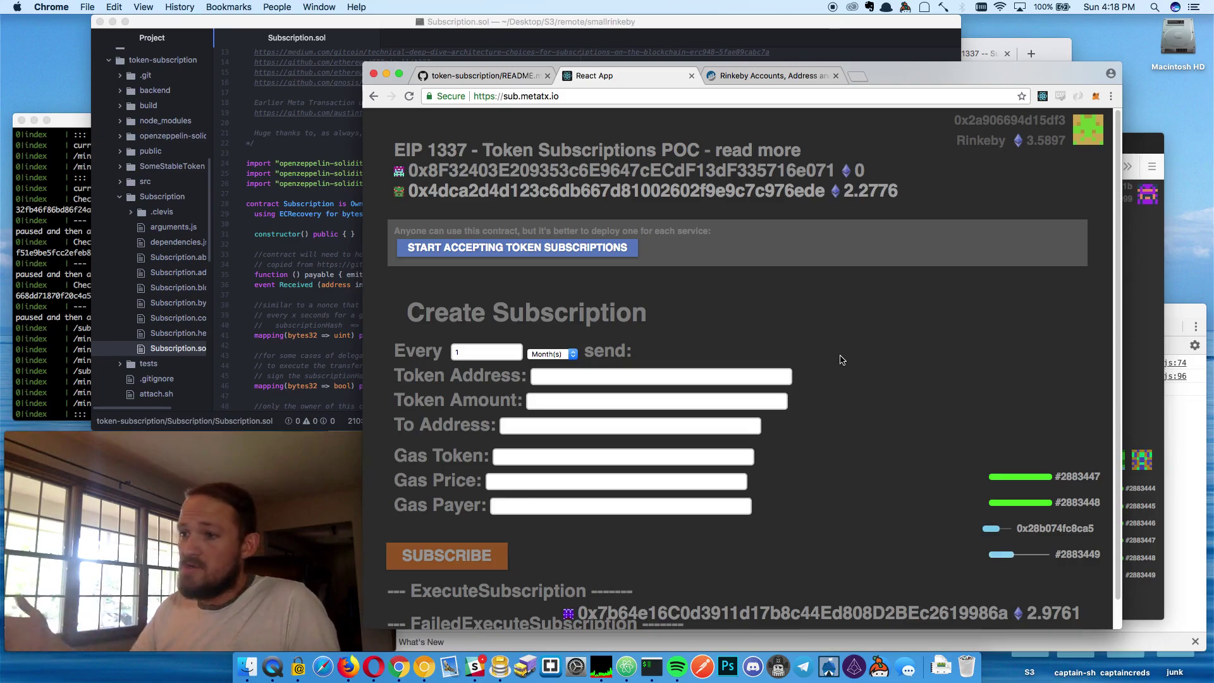
drag(824, 545, 457, 320)
click(769, 317)
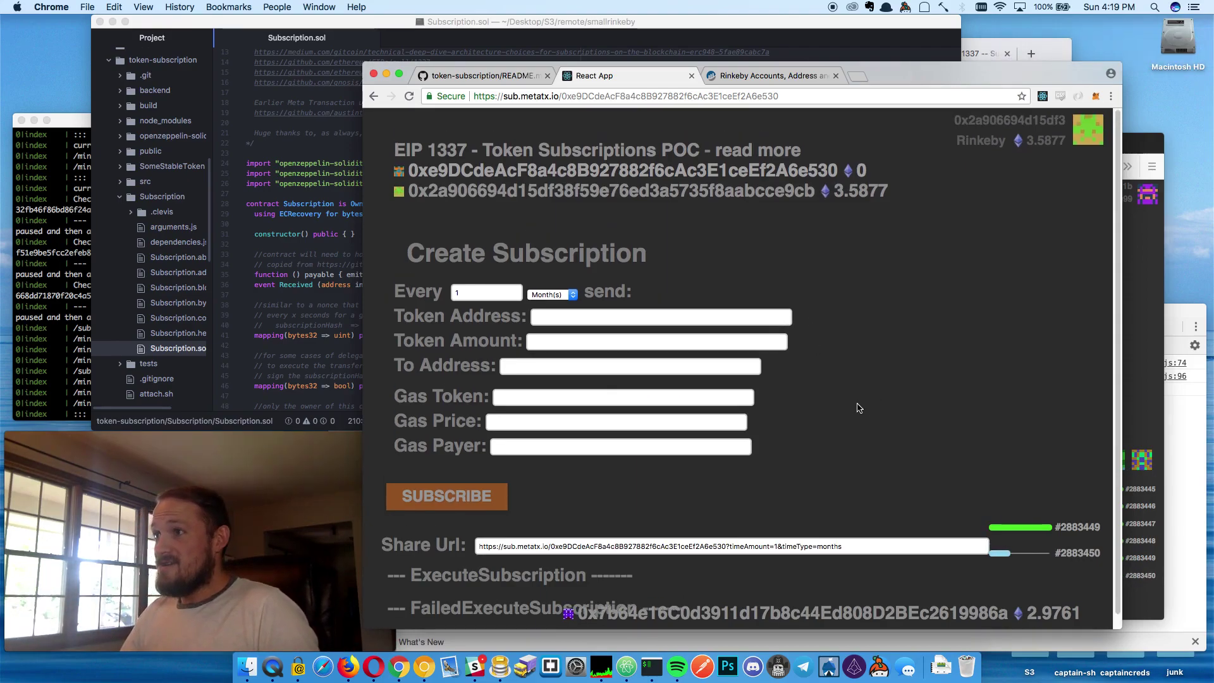
triple_click(383, 184)
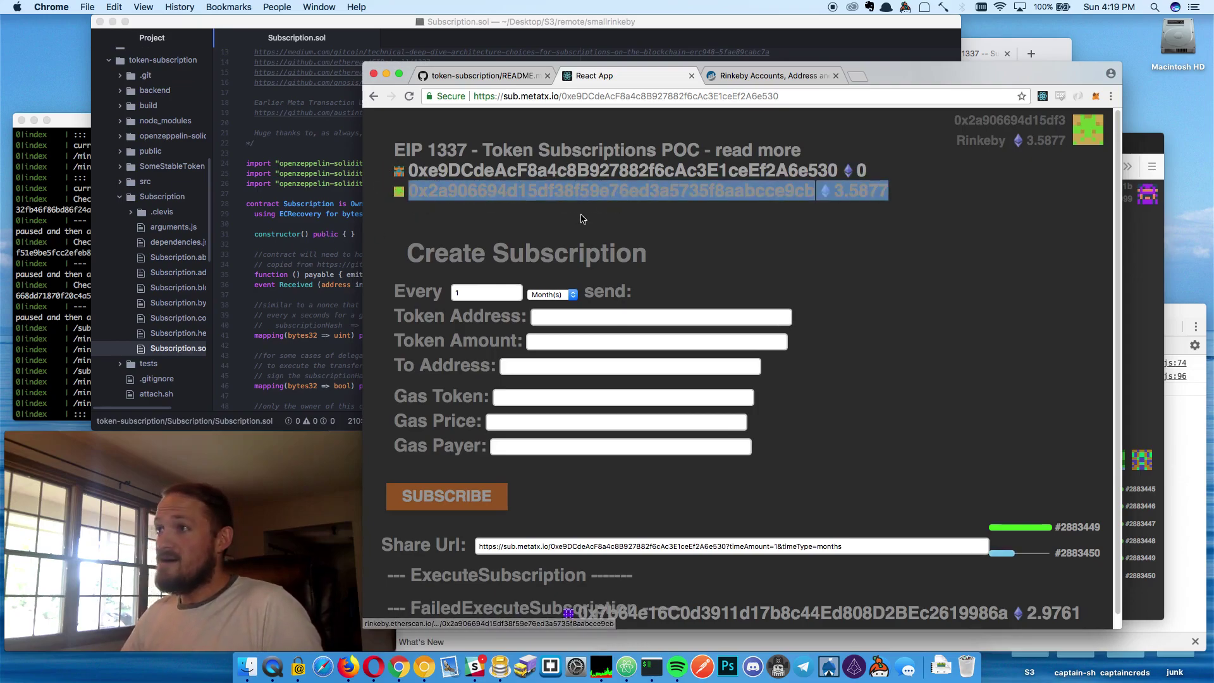
click(645, 171)
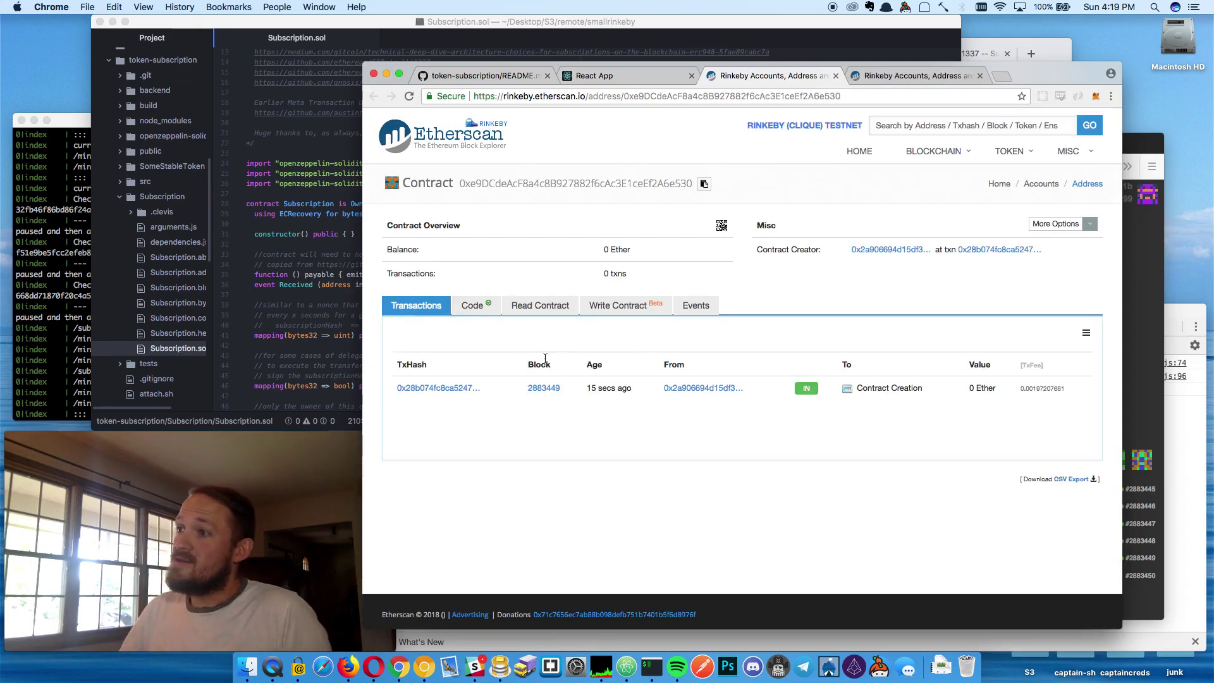
click(473, 305)
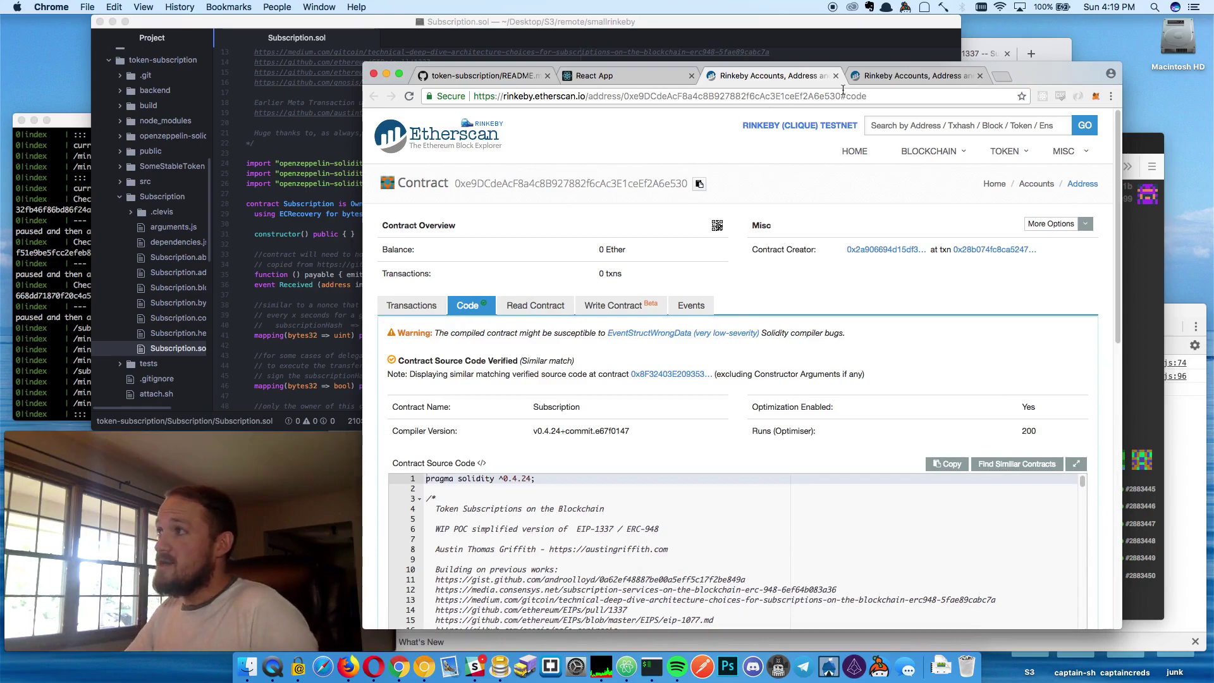
click(883, 76)
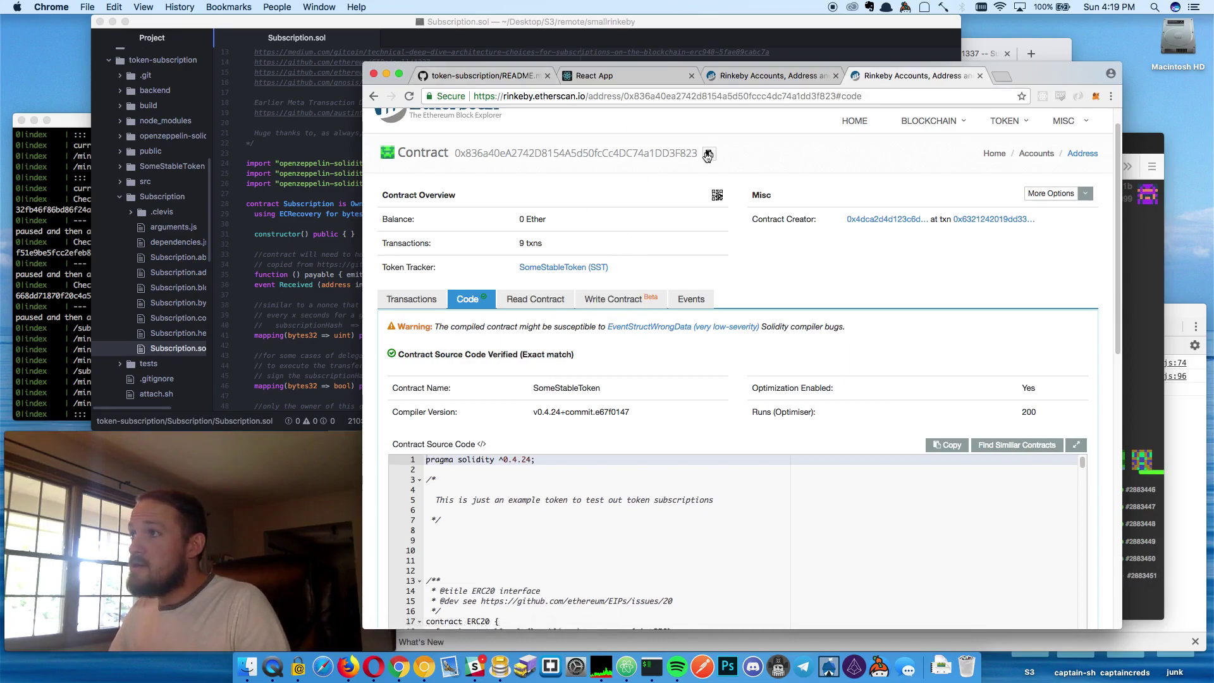
click(512, 75)
click(594, 75)
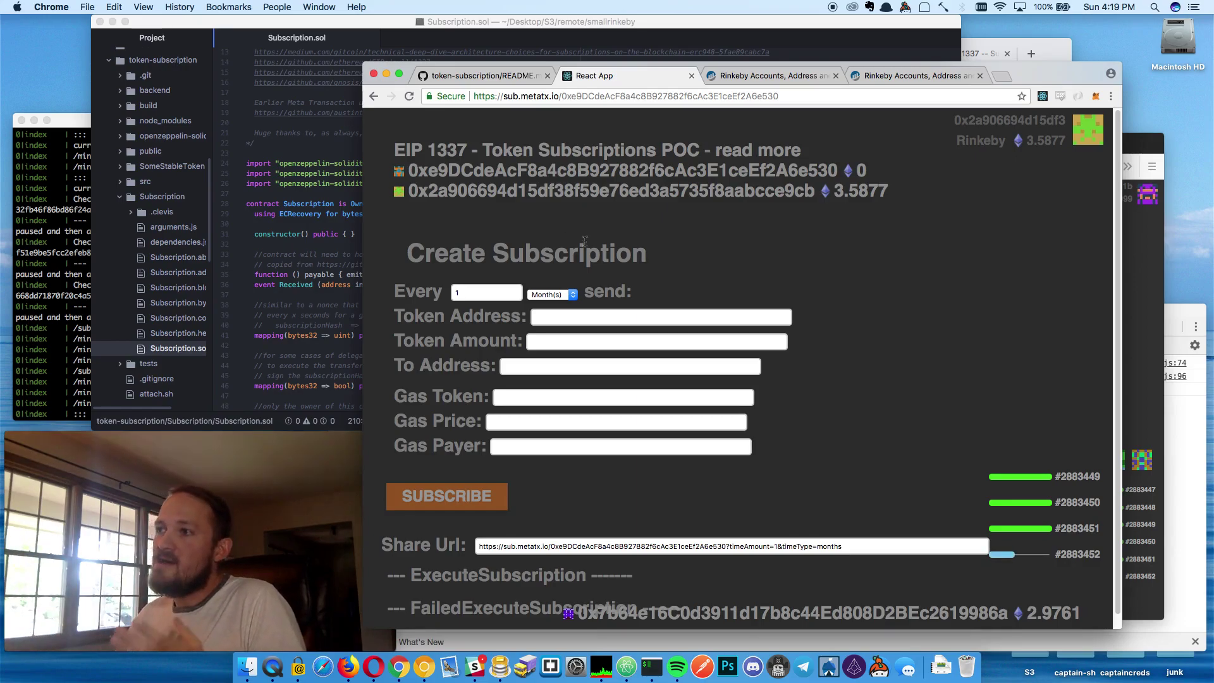
Set the billing period to Minute(s)
click(555, 295)
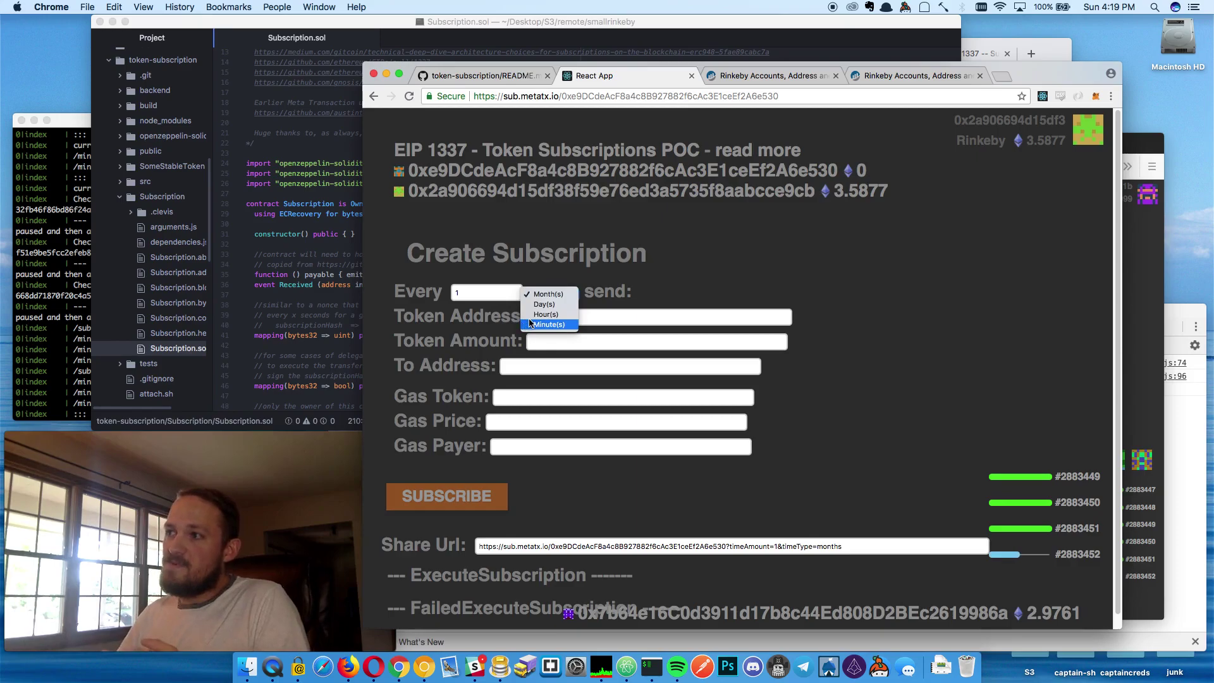
click(535, 323)
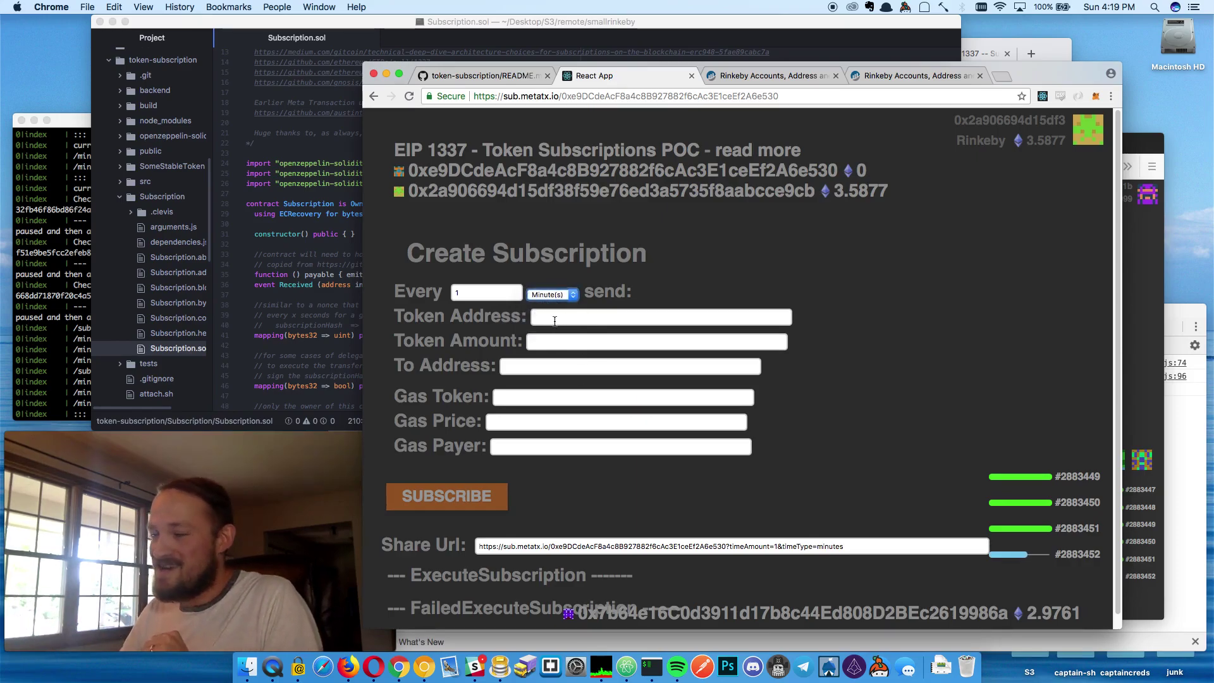
drag(666, 283, 379, 278)
click(484, 292)
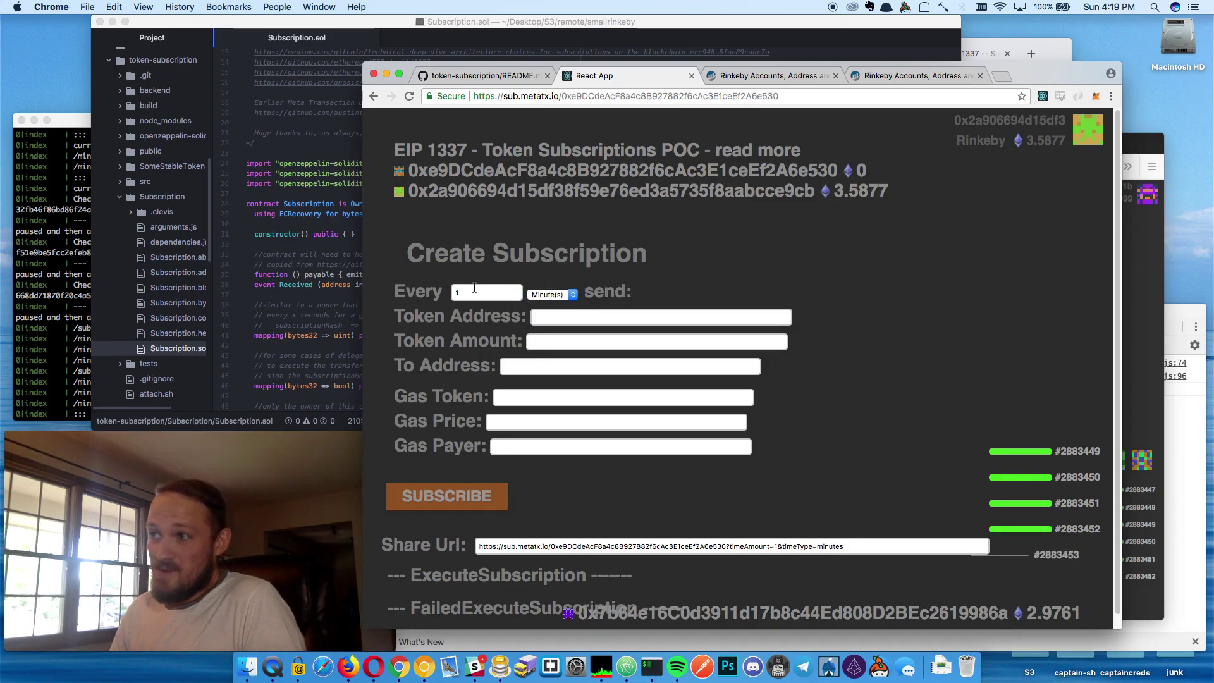
click(547, 292)
click(550, 295)
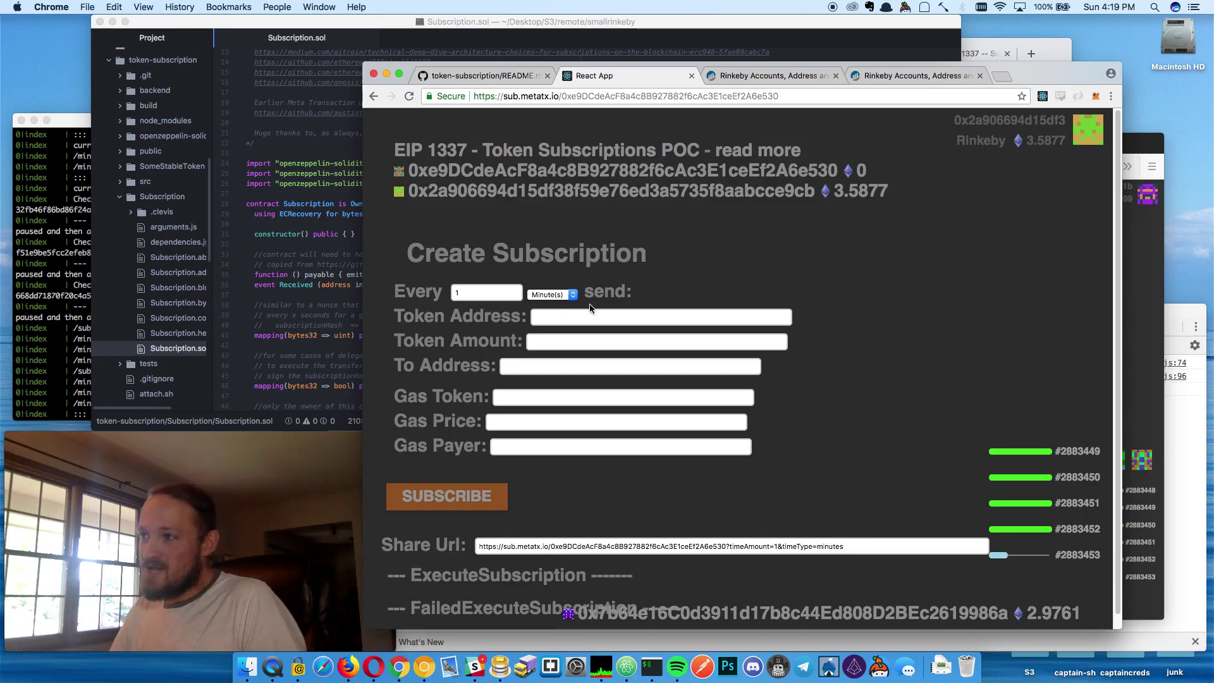
Paste the token contract address and set Token Amount to 1
click(579, 319)
key(super+v)
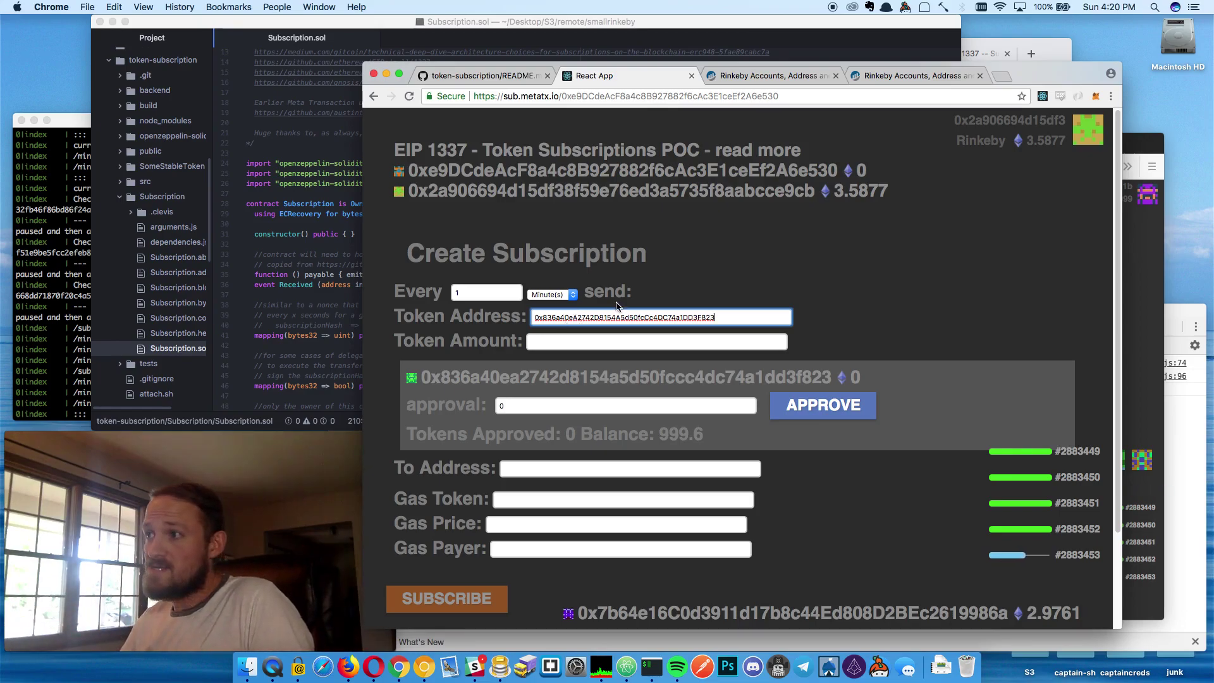
click(598, 342)
text(1)
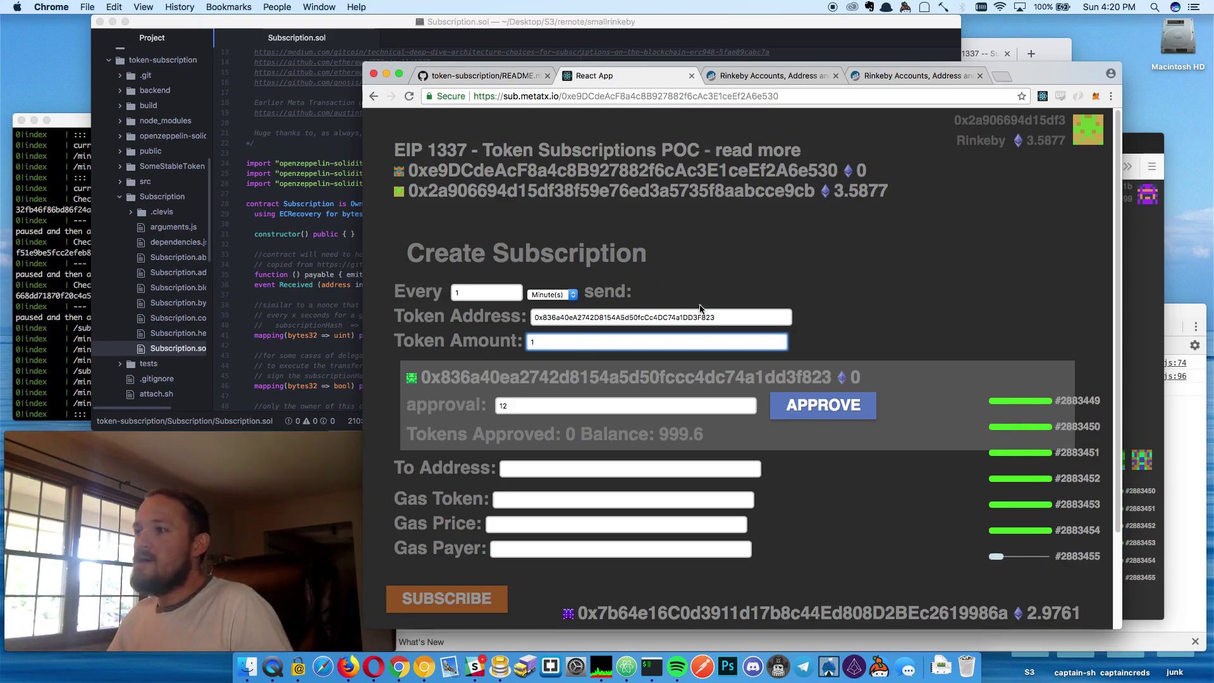
double_click(710, 319)
click(721, 342)
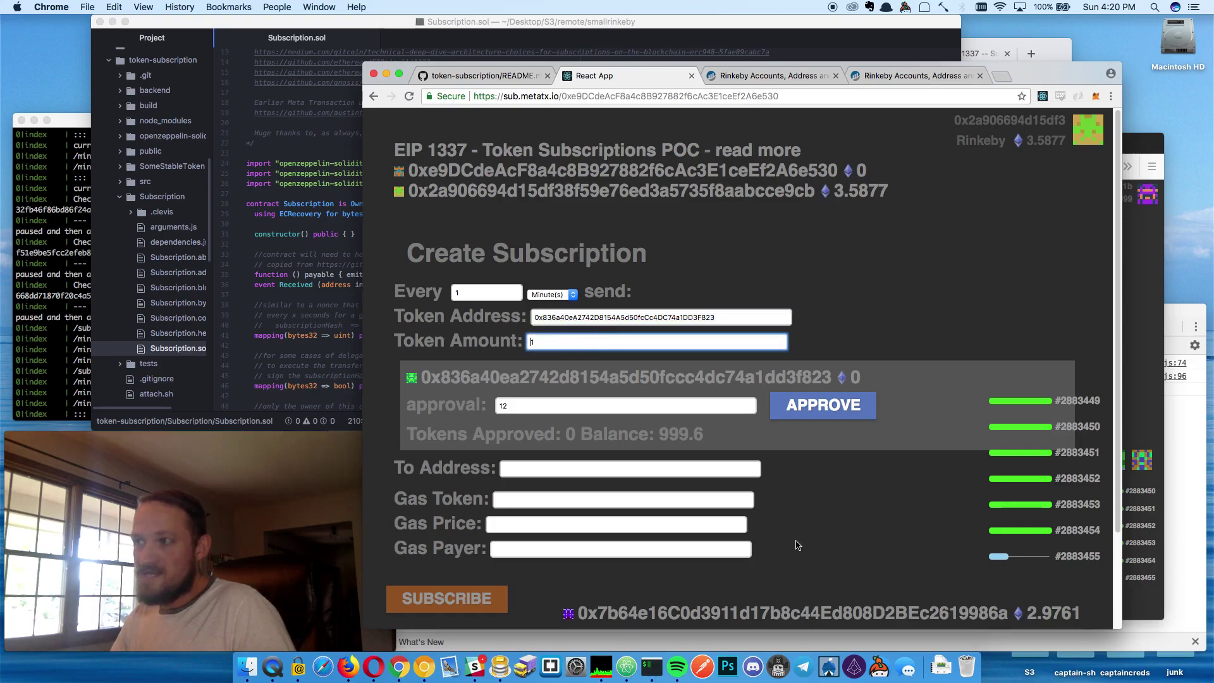
double_click(563, 403)
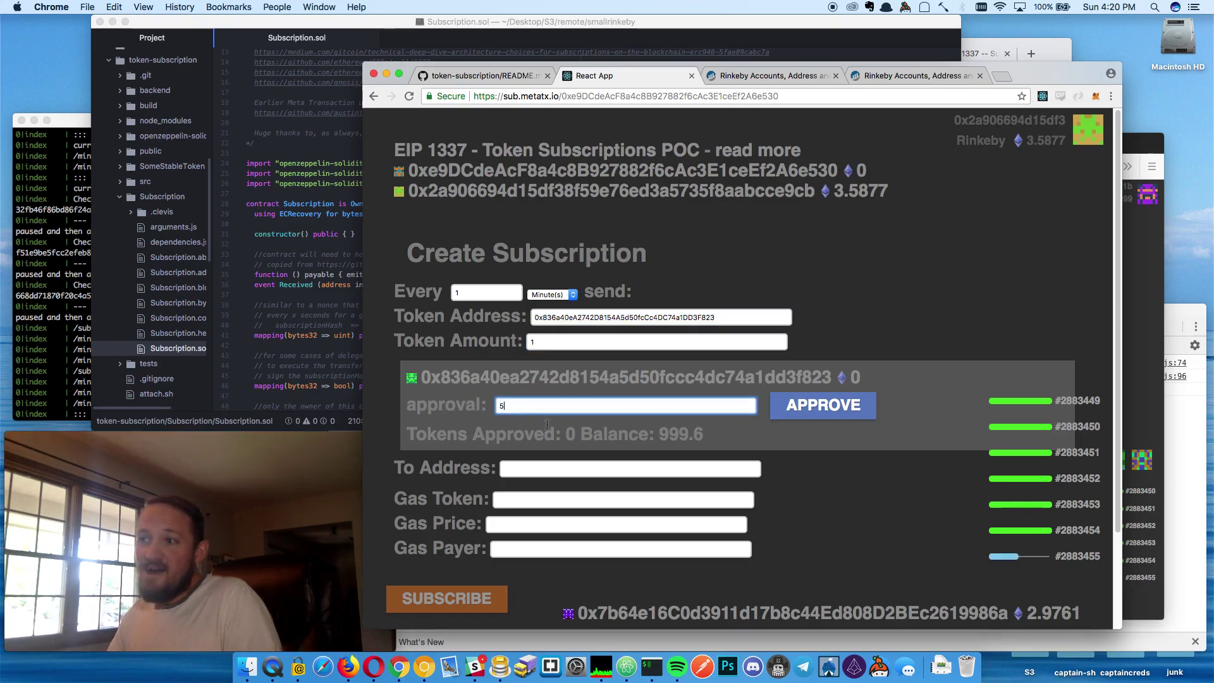
Paste your own account address into the To Address field
scroll(569, 423, down, 3)
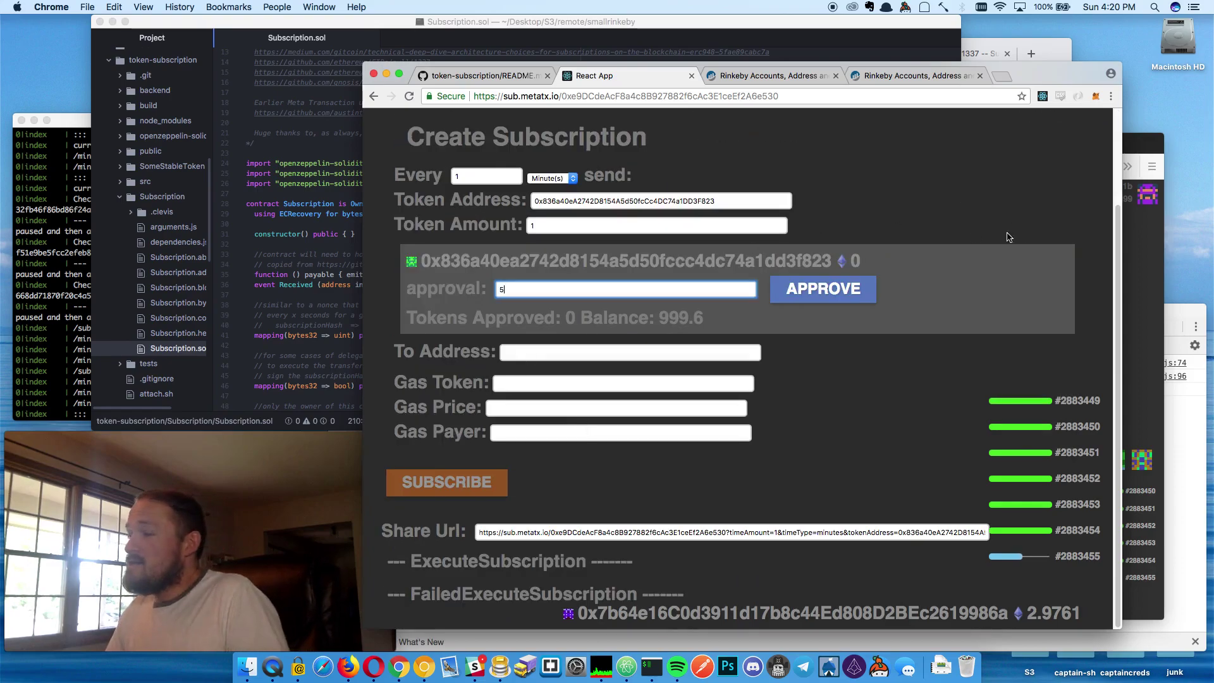
scroll(569, 354, up, 3)
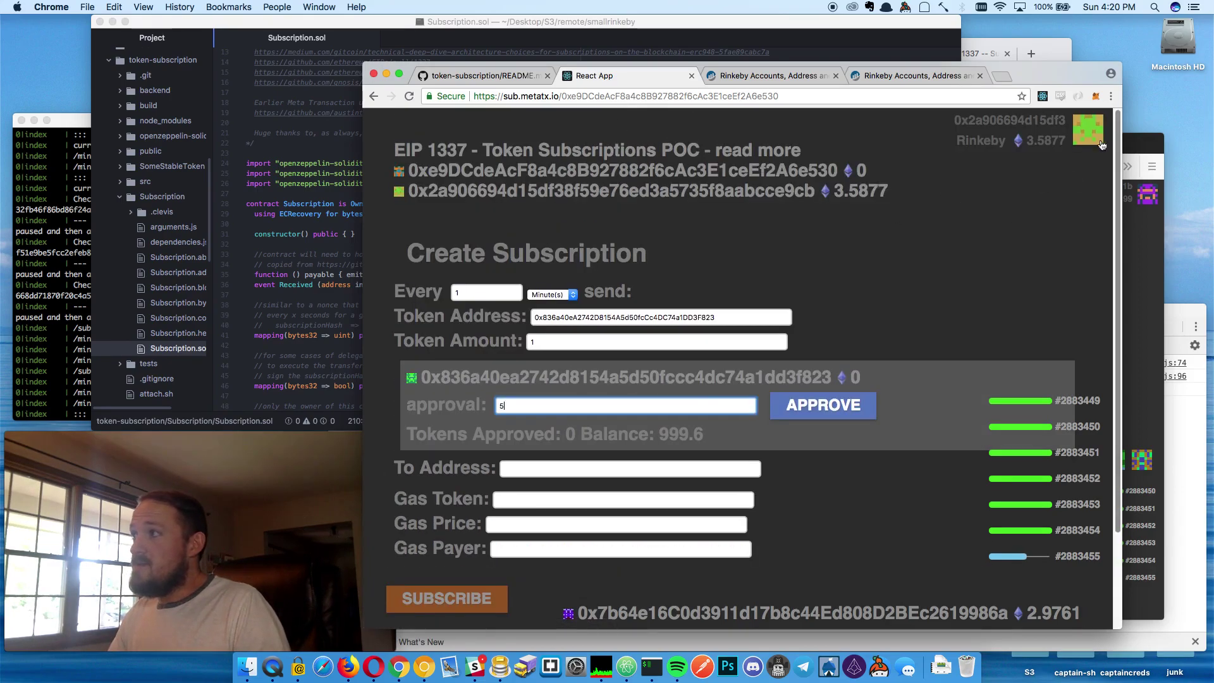
click(954, 132)
click(471, 76)
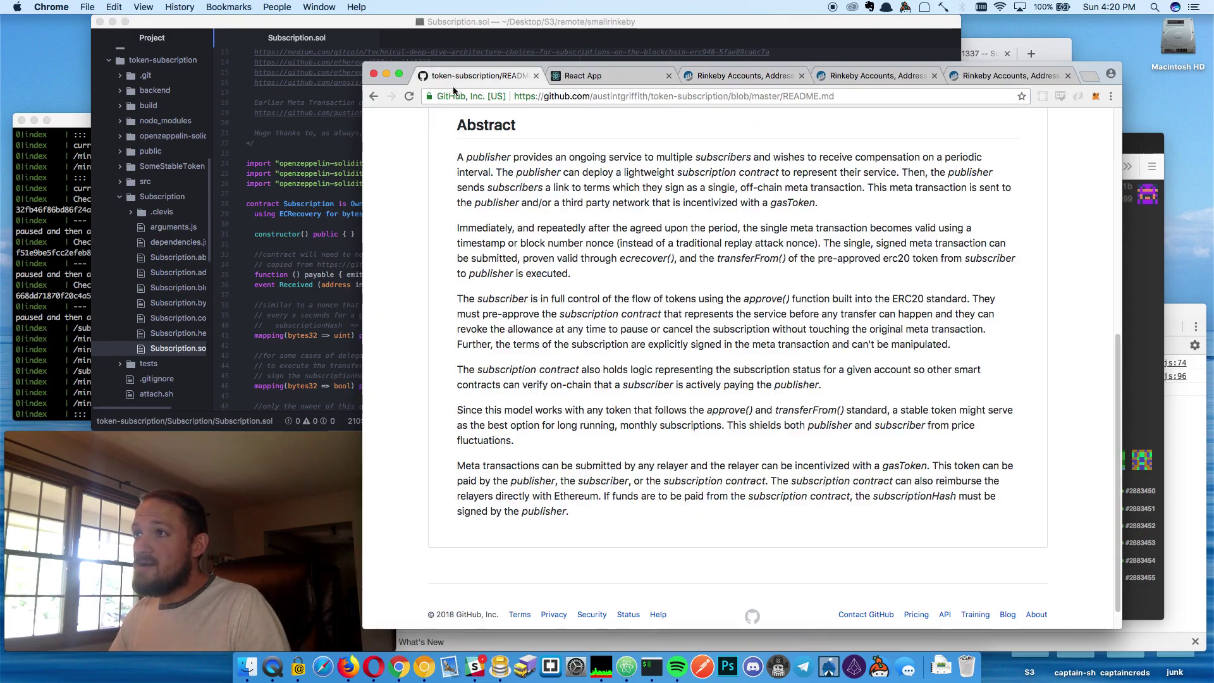
click(613, 79)
click(563, 451)
text(0x2a906694d15df38f59e76ed3a5735f8aabcce9cb)
Select and copy the subscription's Share Url link for use in Firefox
drag(379, 496, 774, 574)
click(810, 557)
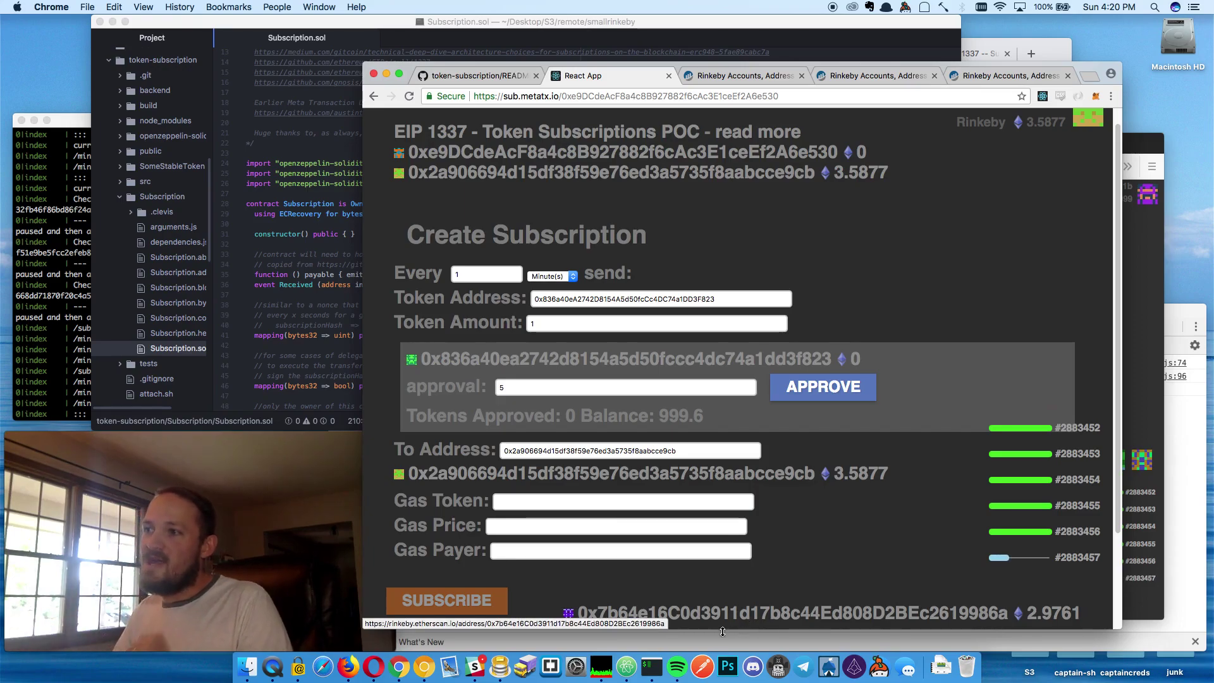
scroll(544, 523, down, 3)
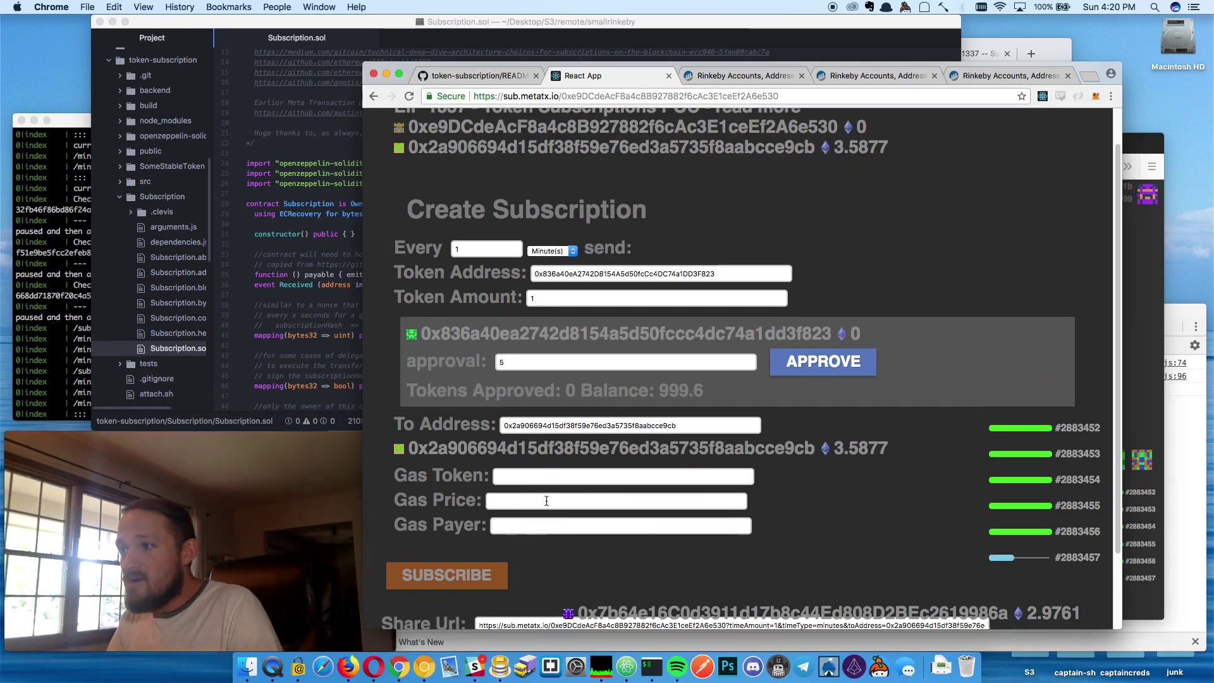
click(556, 548)
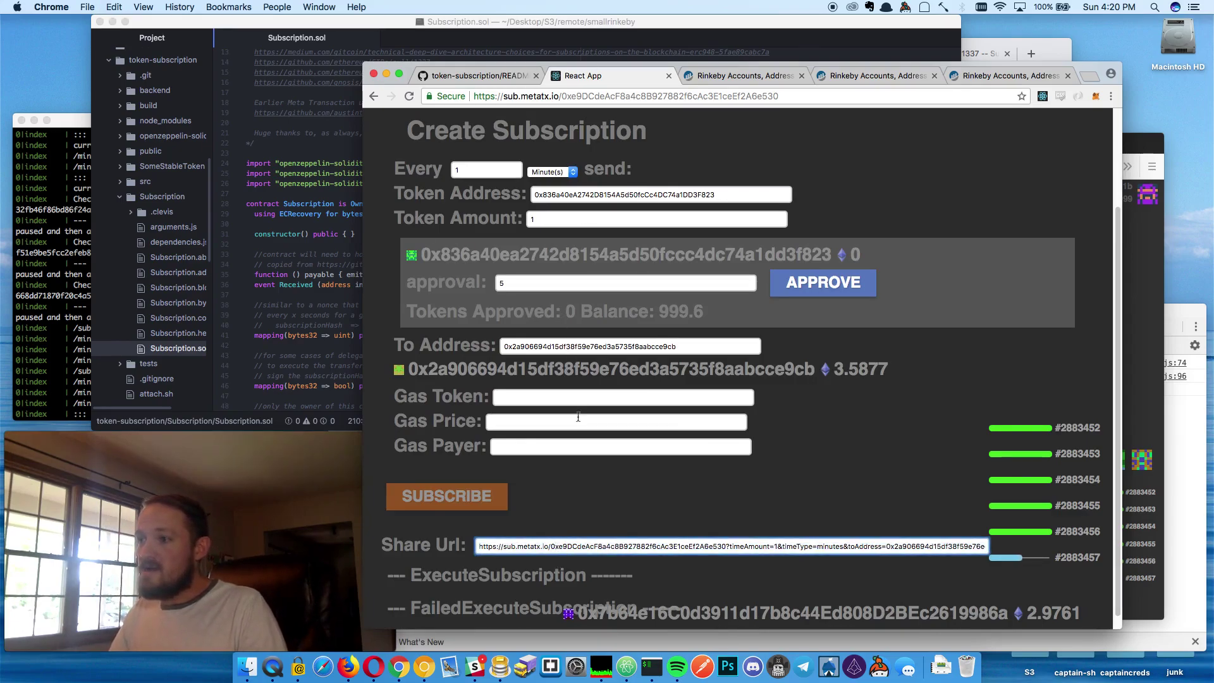
key(super+a)
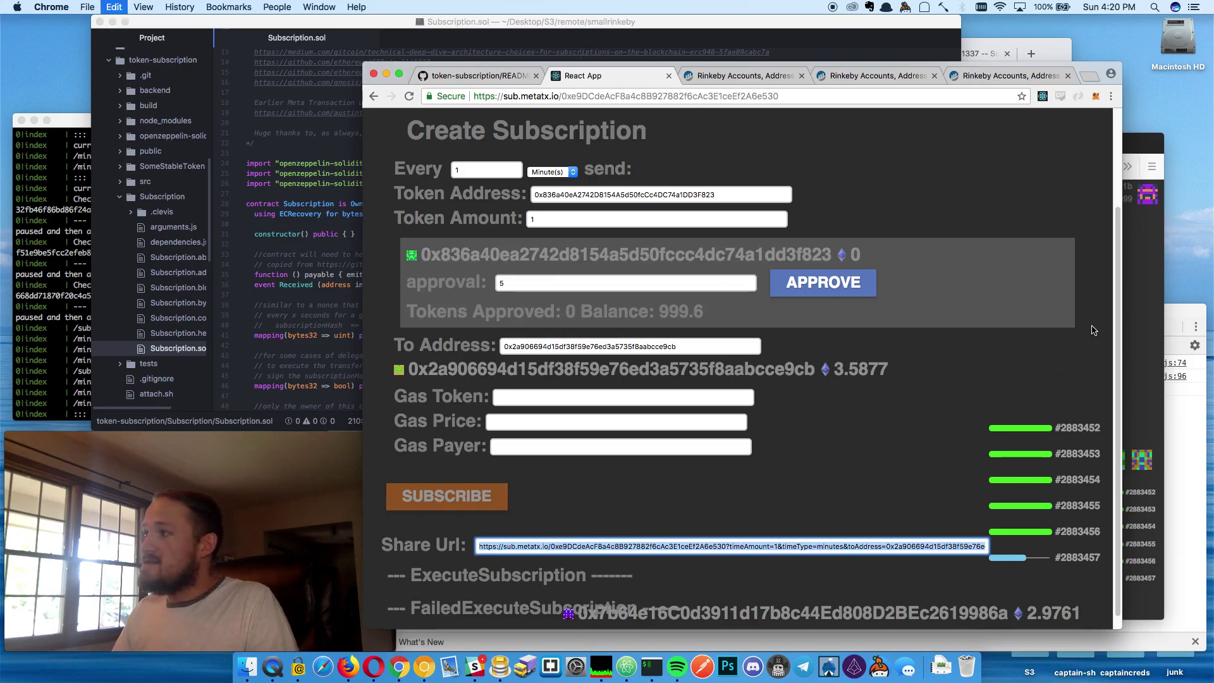
key(super+Tab)
Load the copied share link in Firefox
click(665, 167)
text(https://sub.metatx.io/0xe9DCdeAcF8a4c8B927882f6cAc3E1ceEf2A6e530?timeAmount=1&timeType=minutes&toAddress=0x2a906694d15df38f59e76ed3a5735f8aabcce9cb&tokenAddress=0x836a40eA2742D8154Ad50fcCc4DC74a1DD3F823&tokenAmount=1)
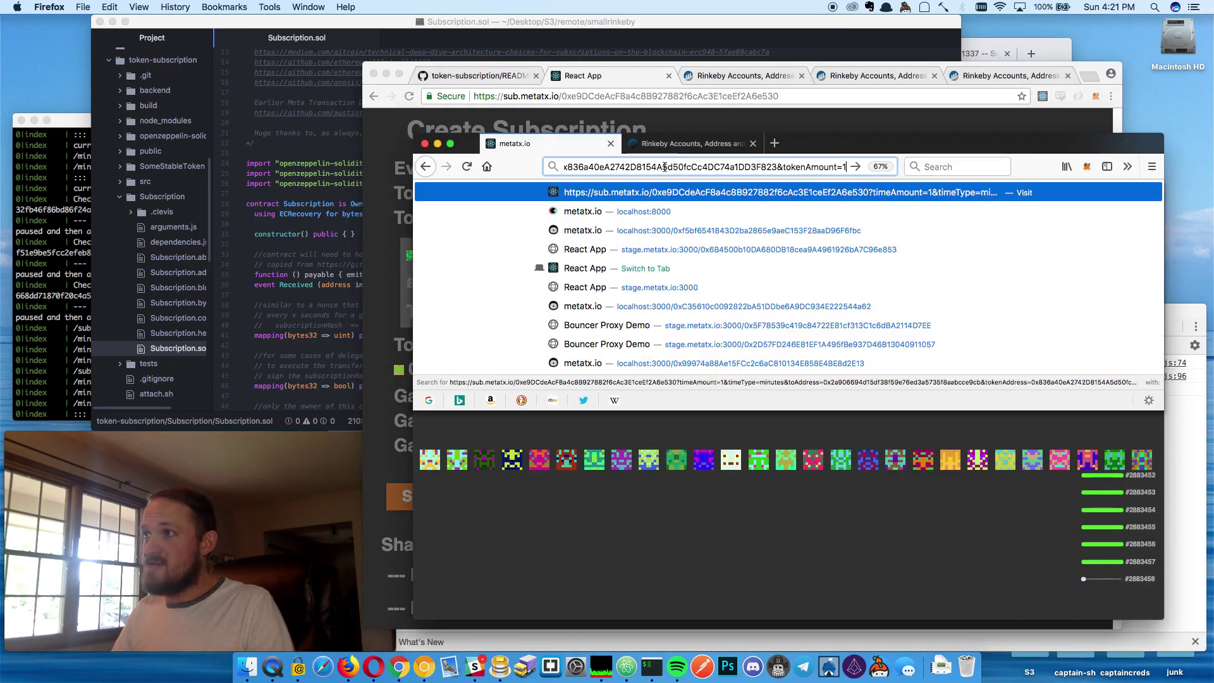
key(Return)
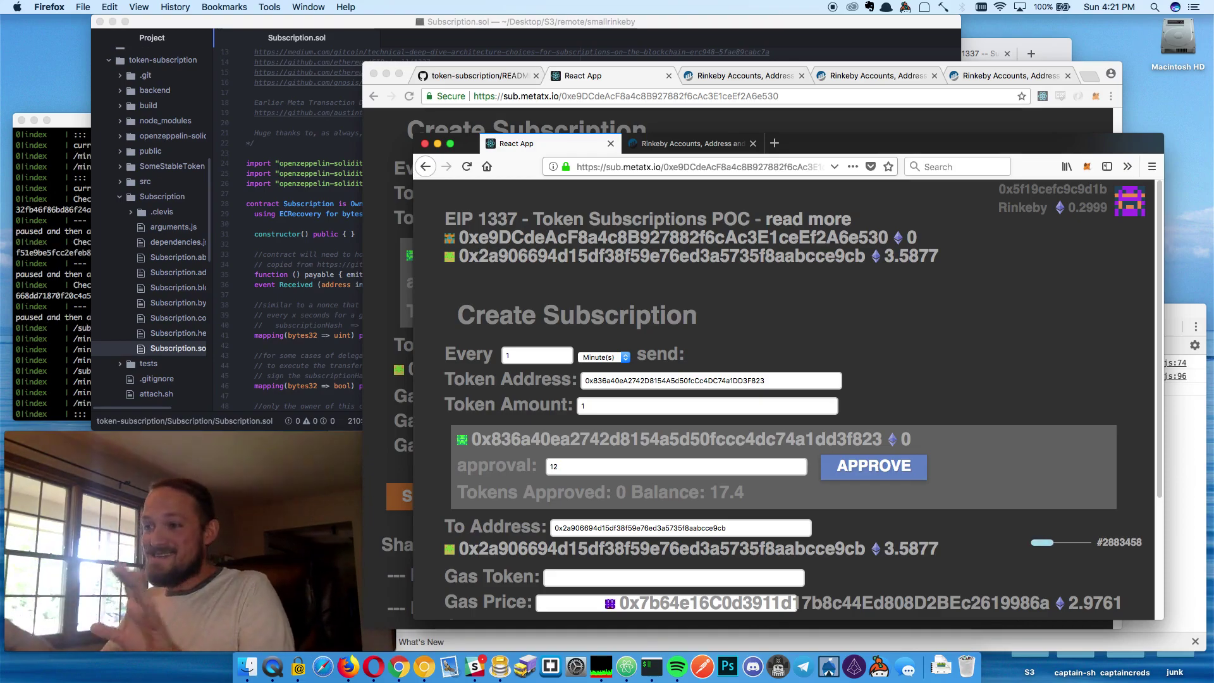
Change the approval amount to 12 tokens
scroll(841, 327, down, 3)
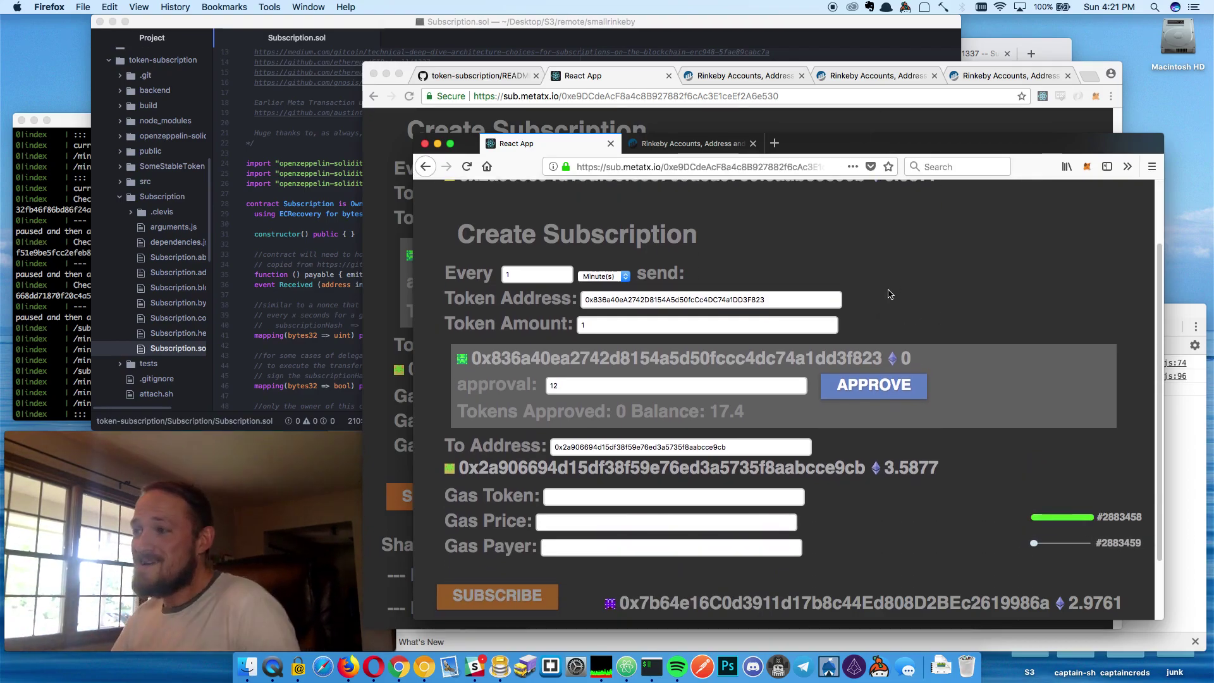
scroll(889, 290, down, 1)
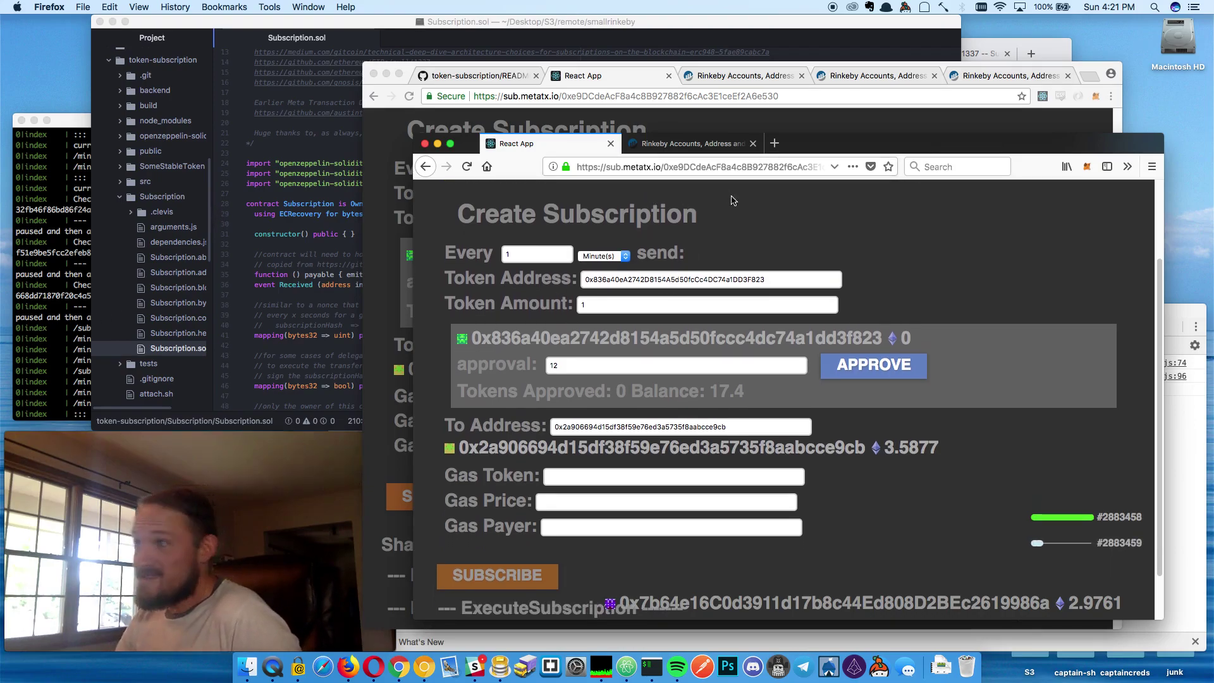
scroll(701, 253, down, 2)
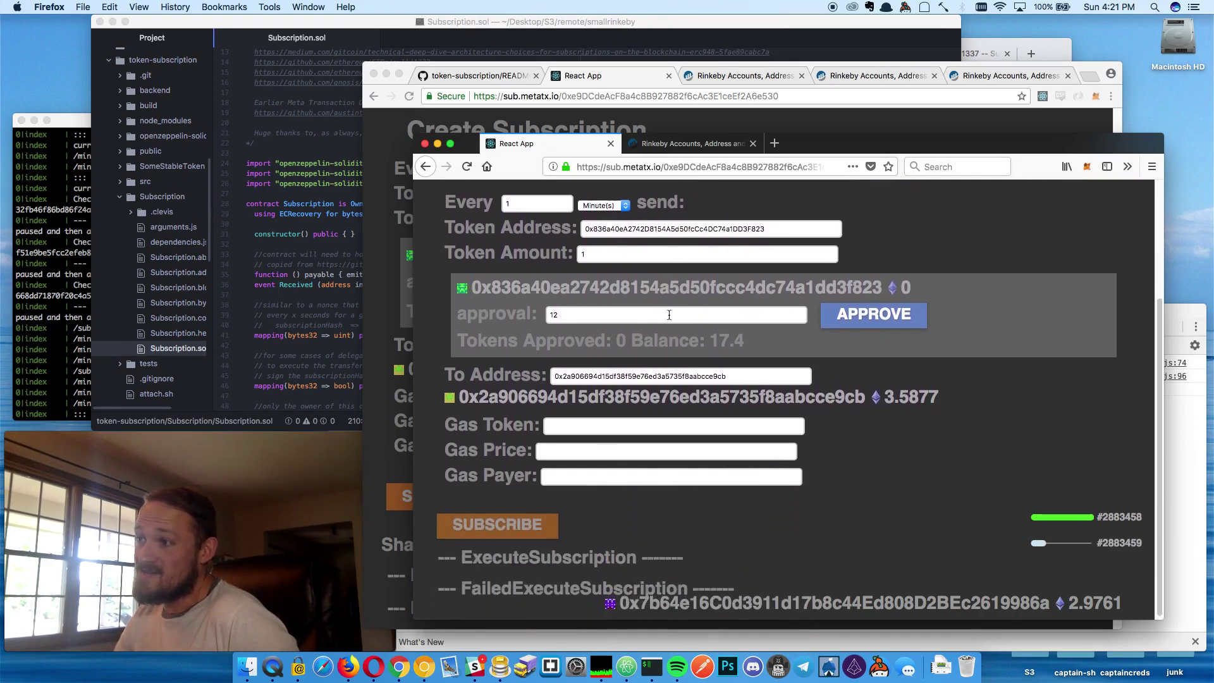
scroll(669, 315, up, 2)
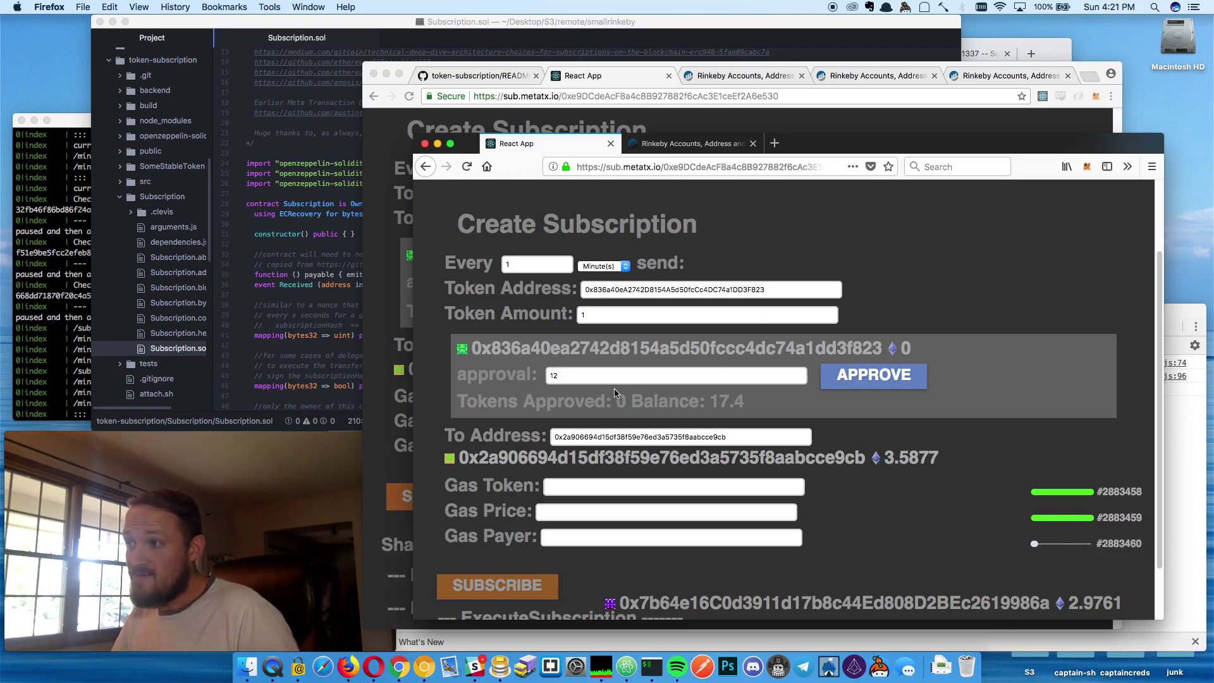
click(488, 379)
drag(545, 376, 474, 365)
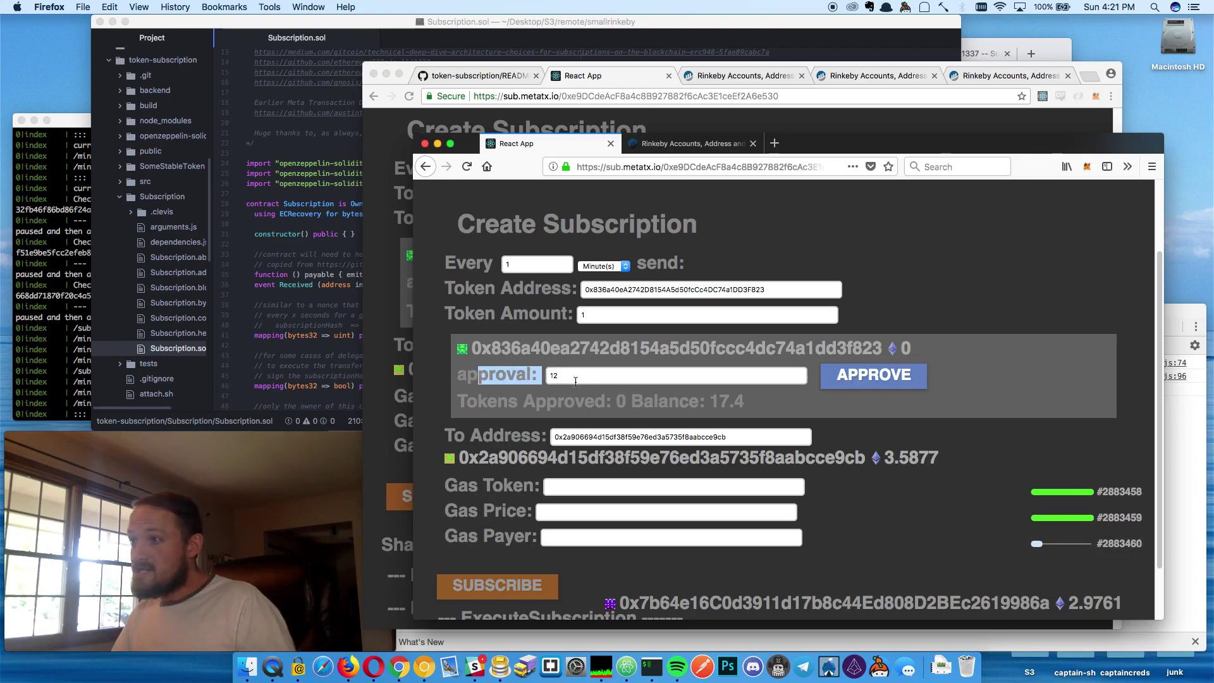
drag(577, 381, 525, 371)
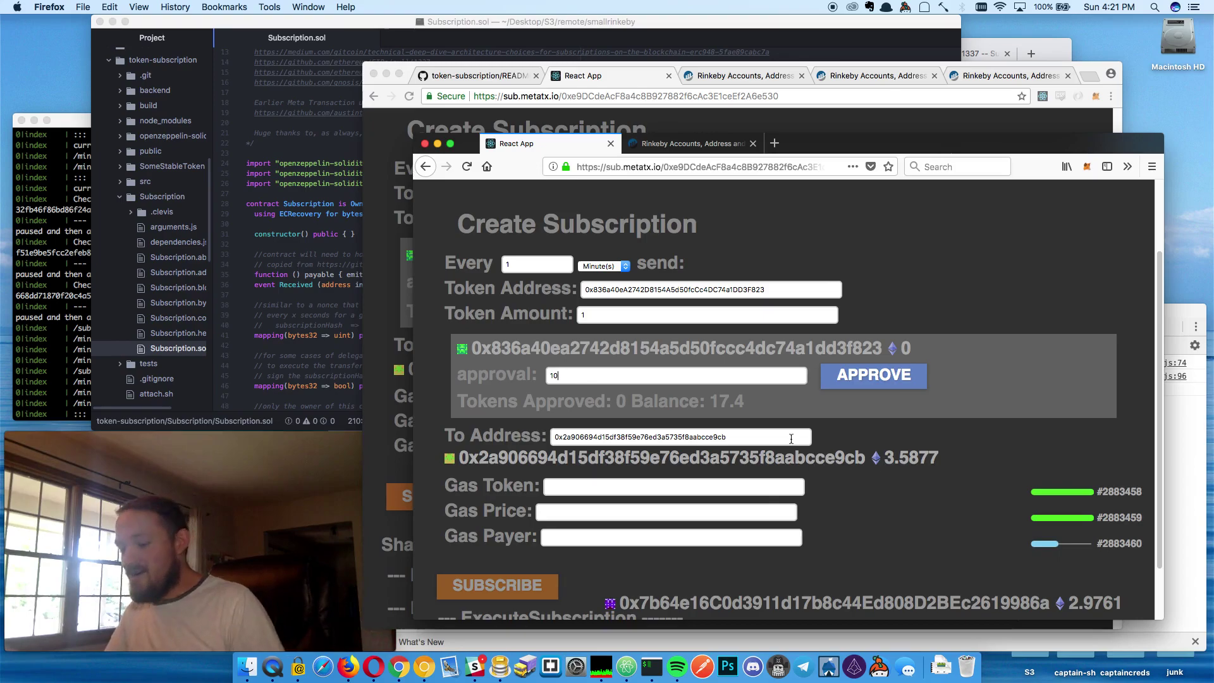
key(BackSpace)
text(2)
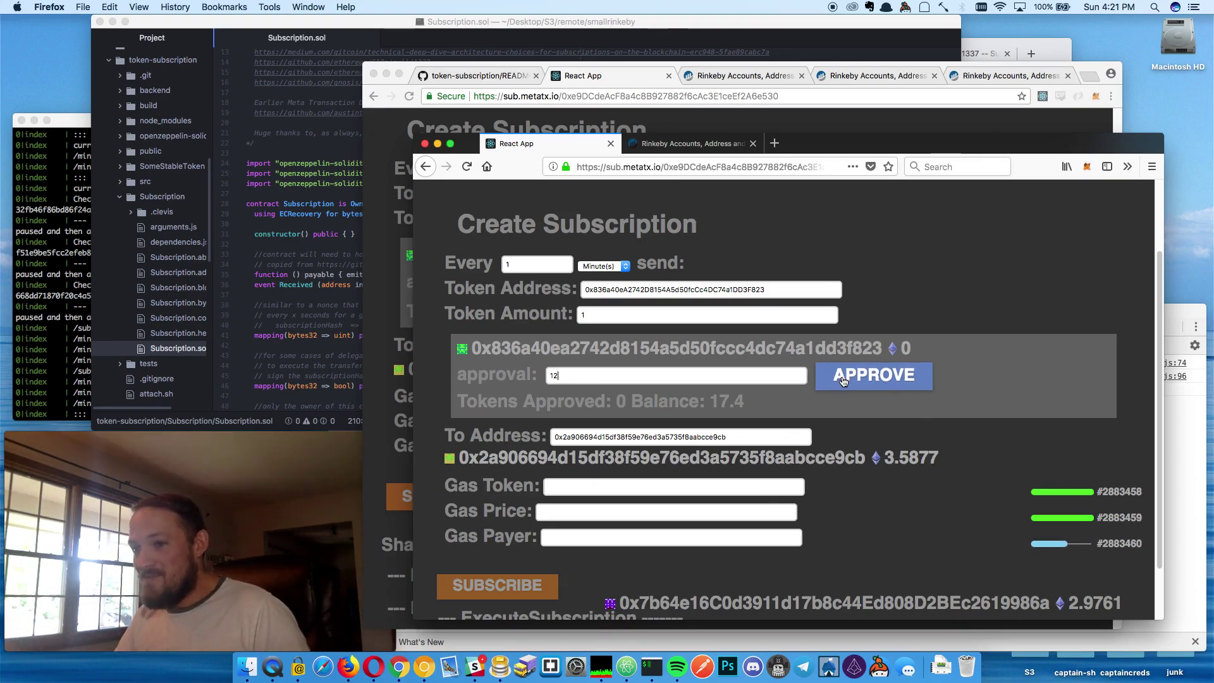
Approve 12 tokens for the subscription contract and confirm the transaction in MetaMask
click(843, 380)
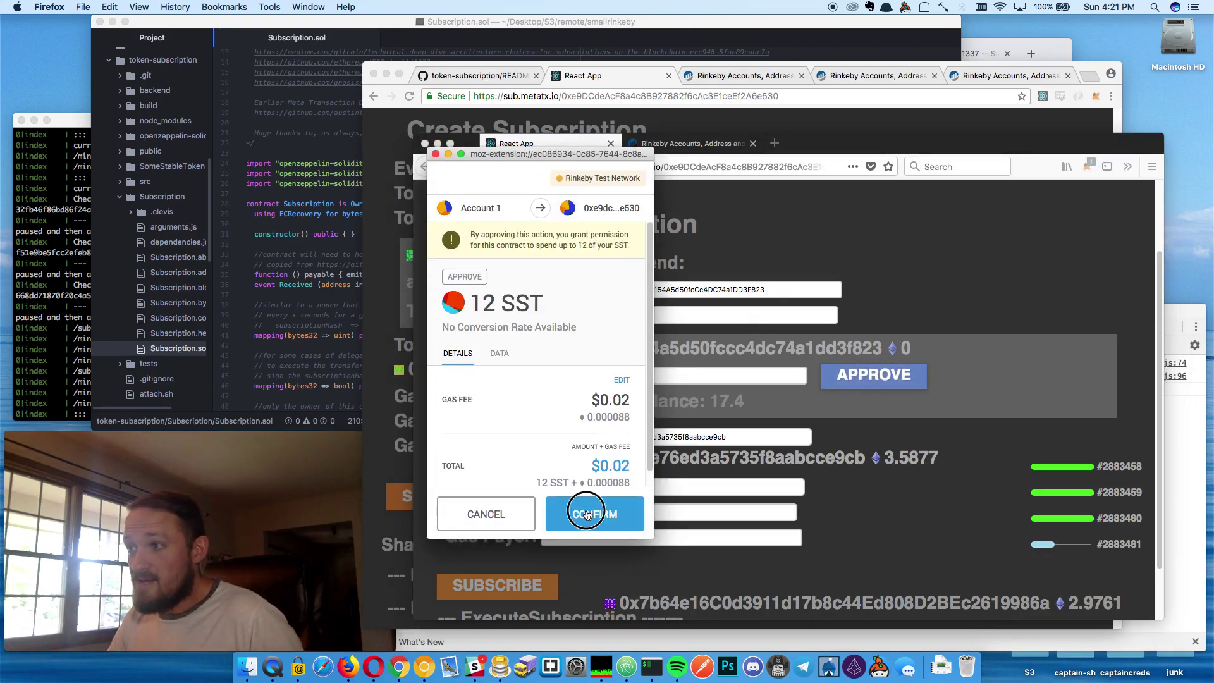
click(584, 513)
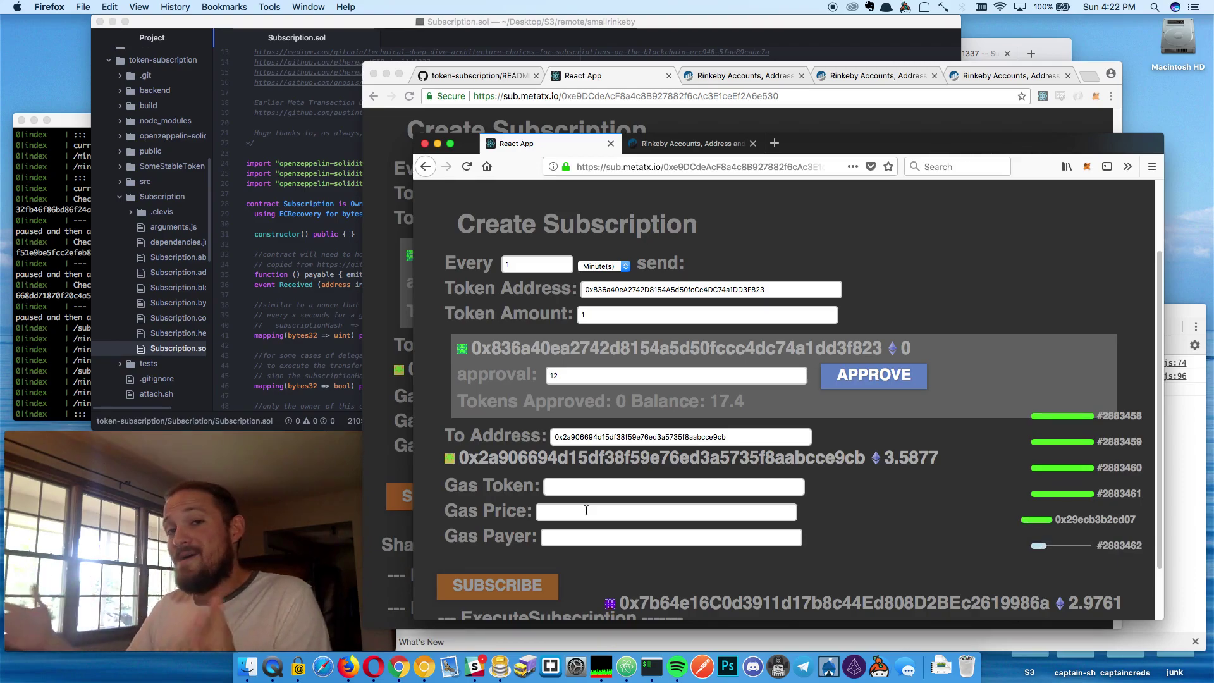
drag(585, 377, 523, 377)
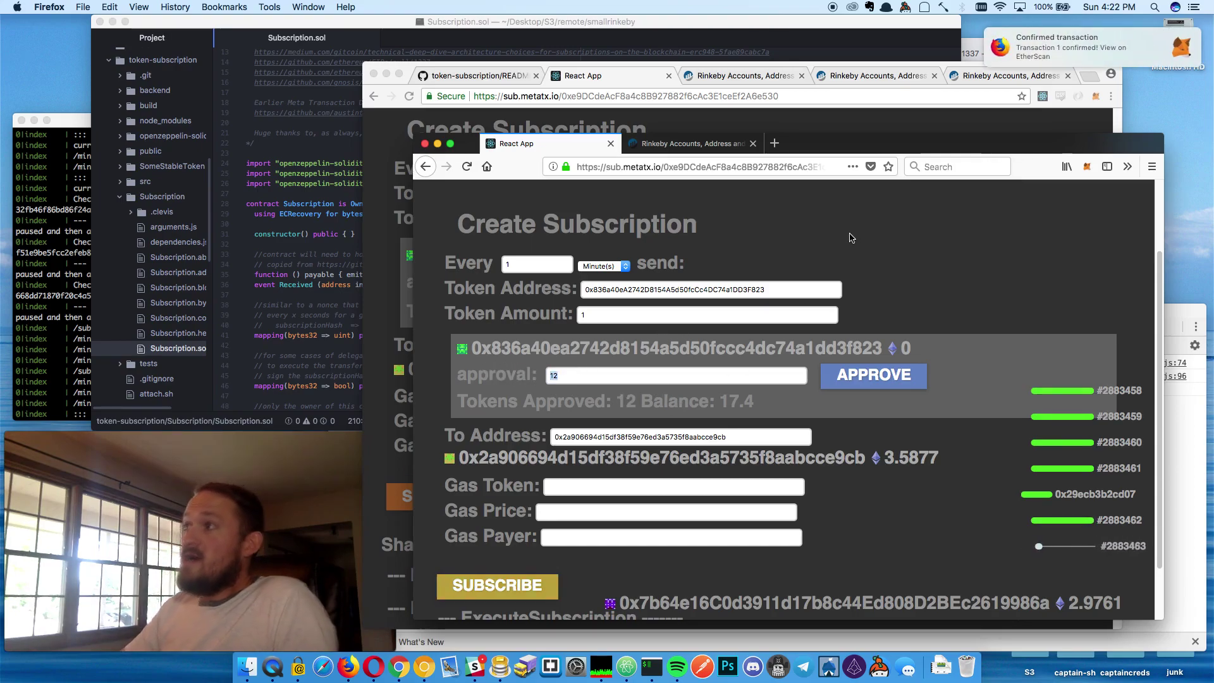
key(XF86AudioLowerVolume)
key(XF86AudioLowerVolume)
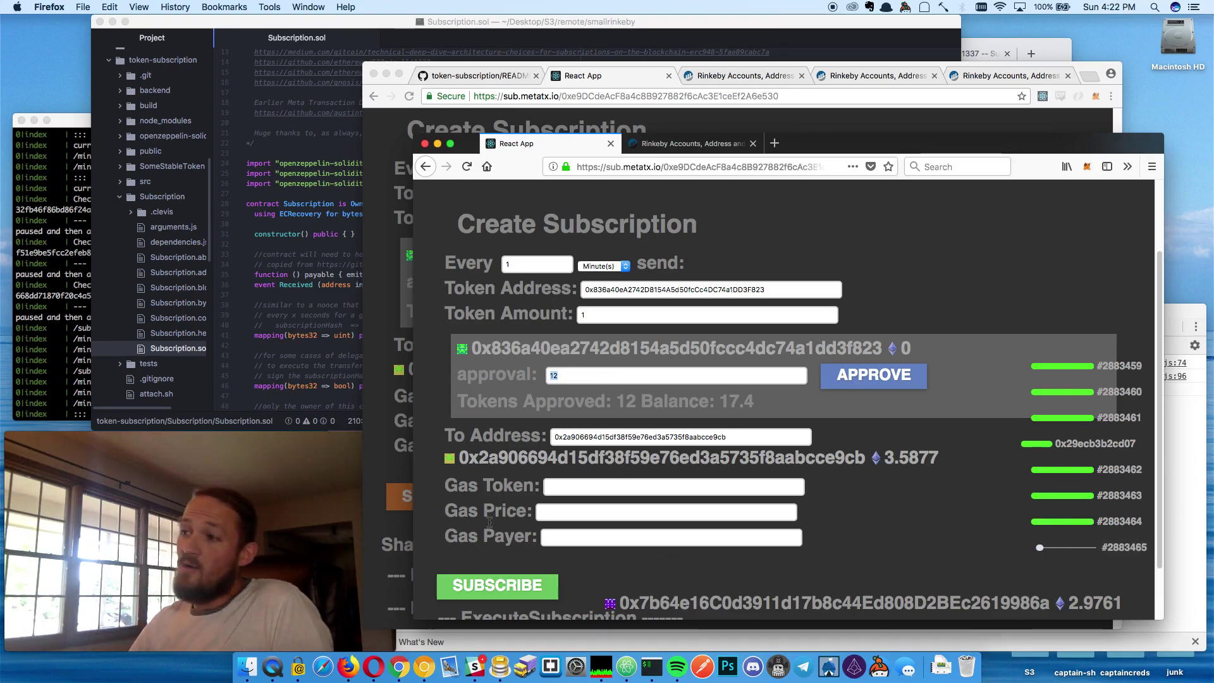
Sign the 1-token-every-minute subscription in MetaMask and view it under Active Subscriptions
click(502, 590)
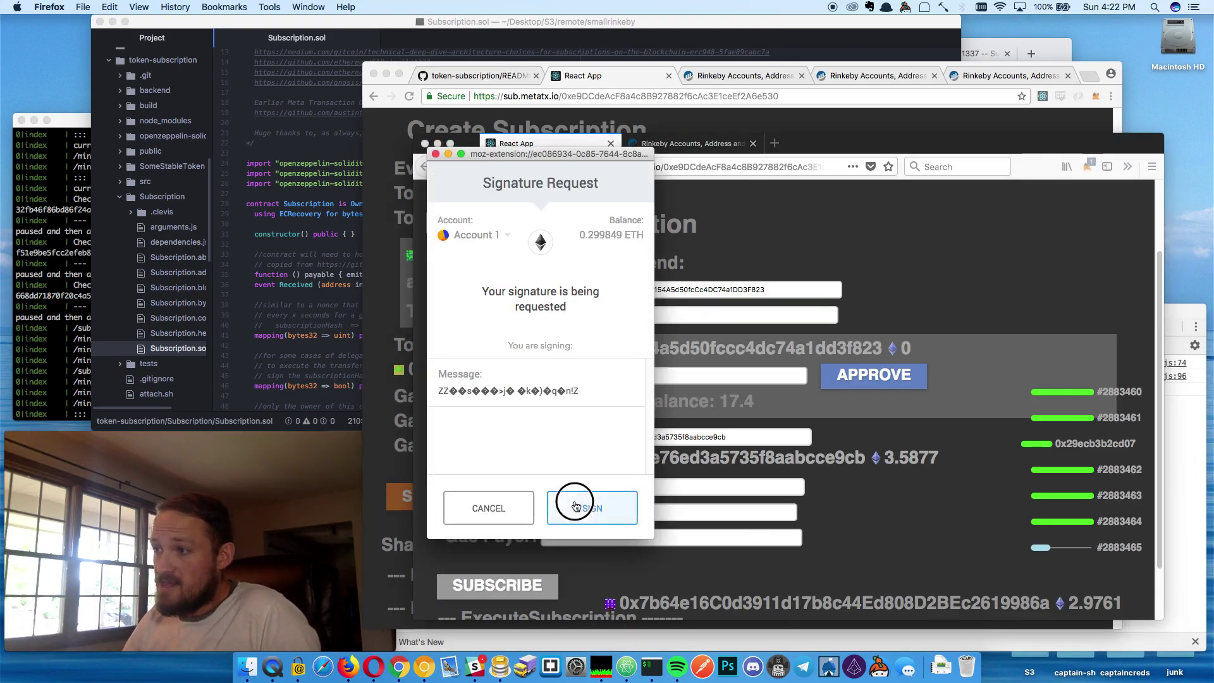
click(576, 504)
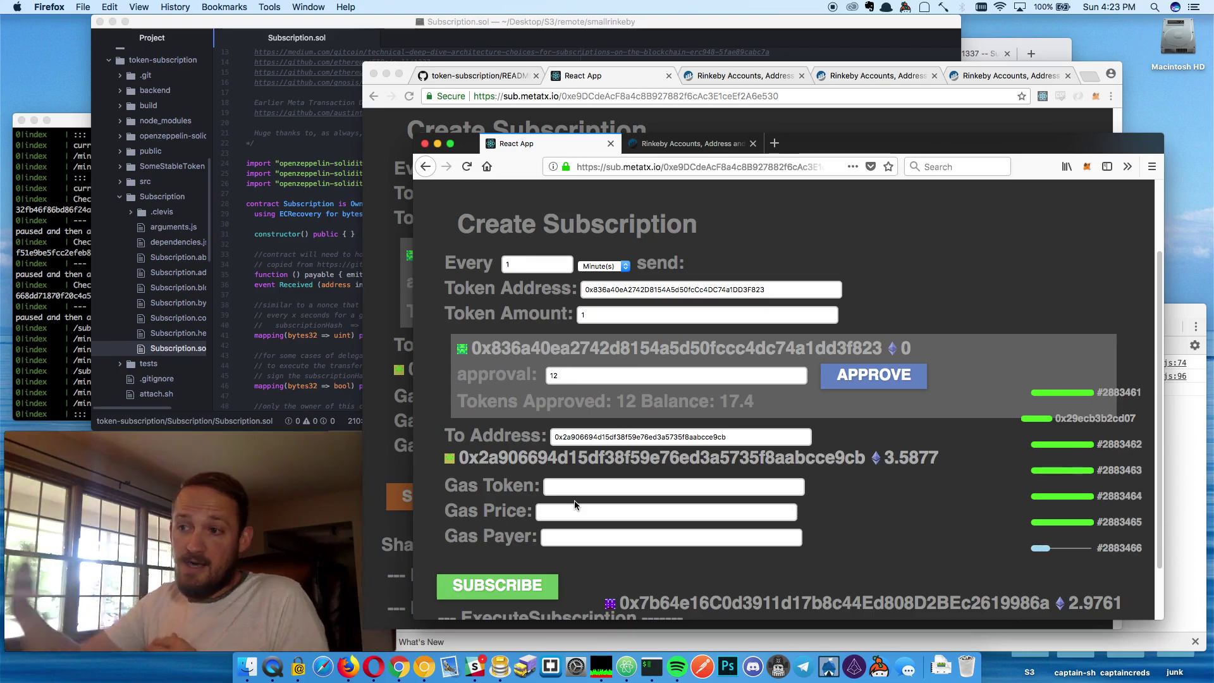
click(382, 203)
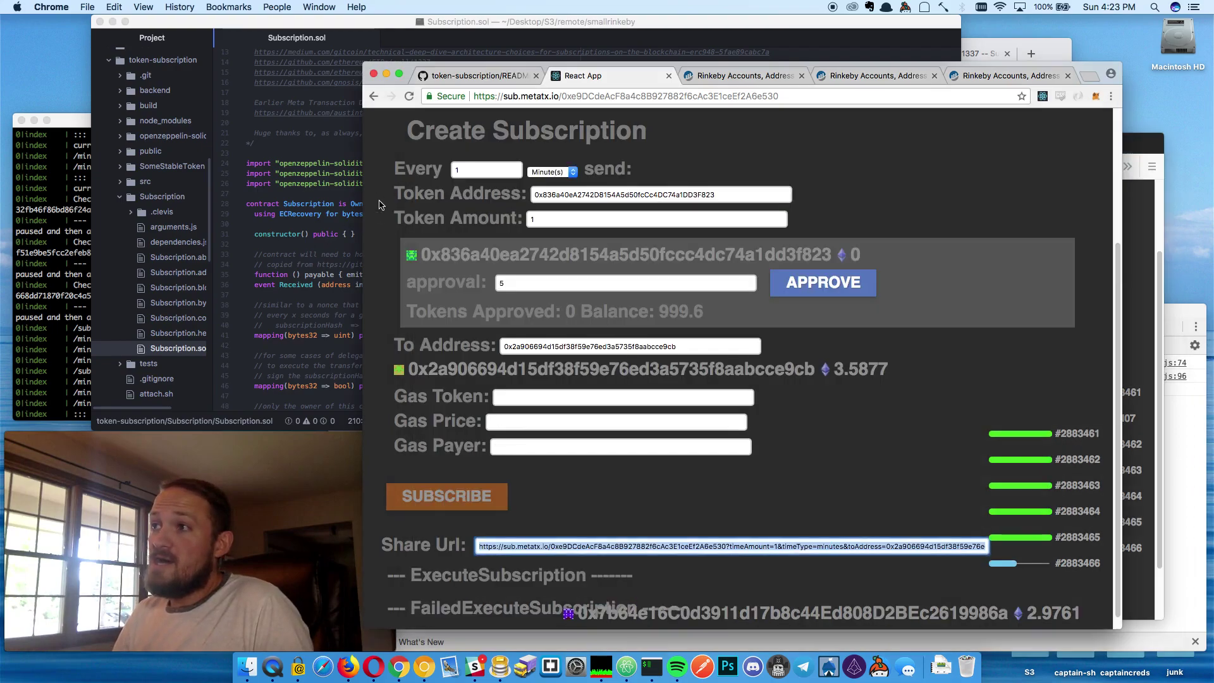
scroll(588, 276, up, 3)
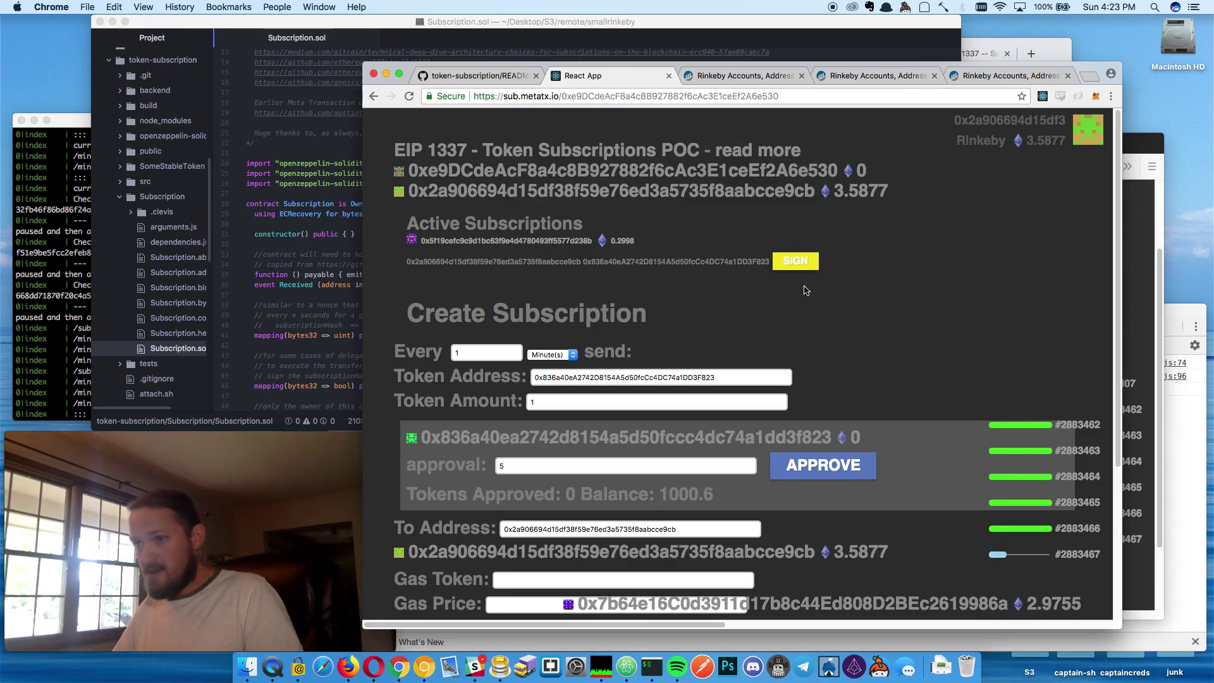
key(super+Tab)
scroll(602, 252, down, 20)
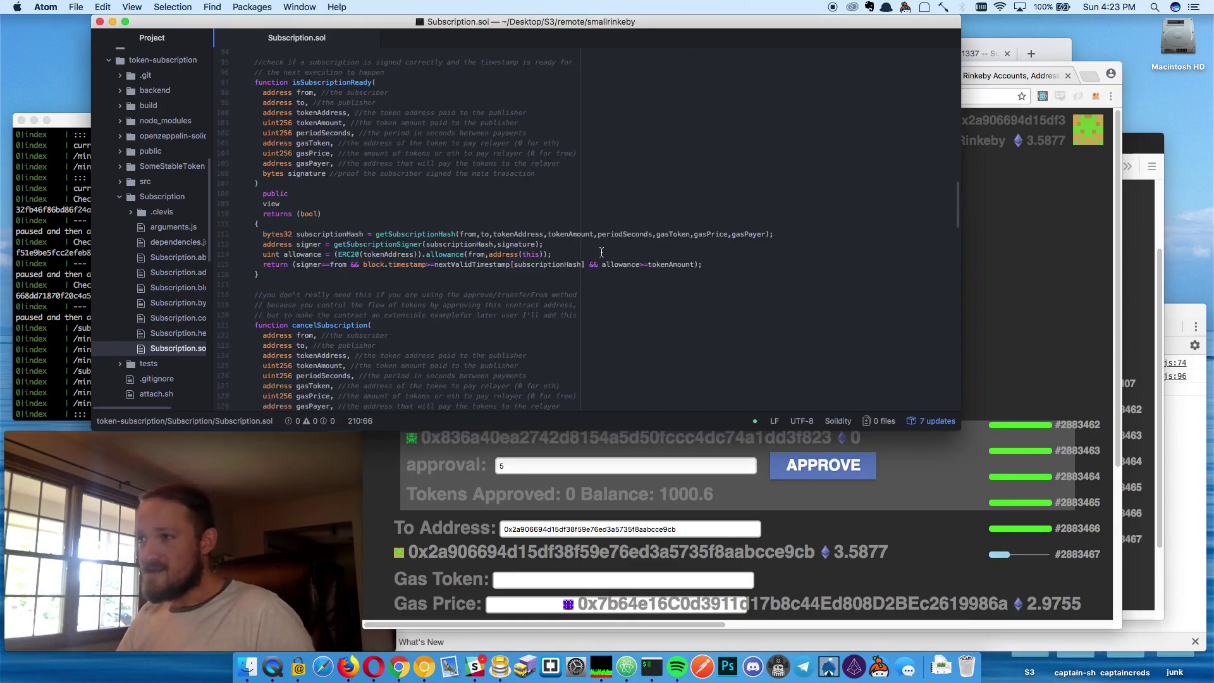
Look over the Subscription.sol contract and the Chrome page, then return to the subscriber's Firefox form
scroll(602, 253, down, 15)
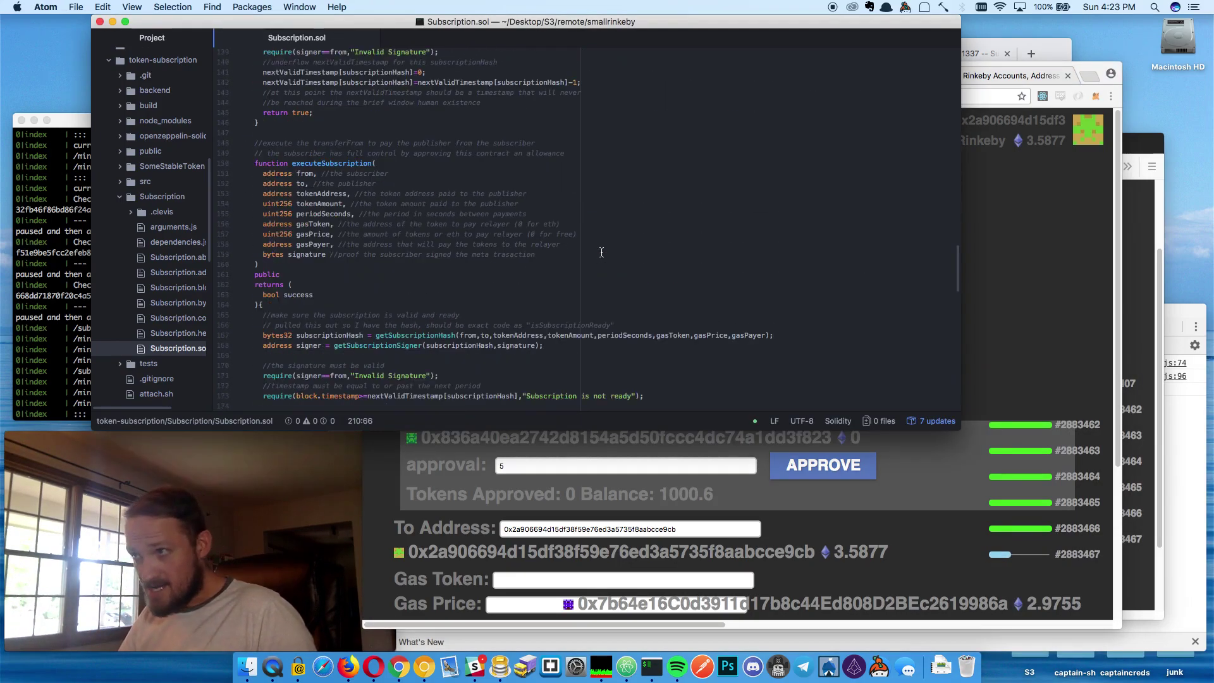
click(921, 468)
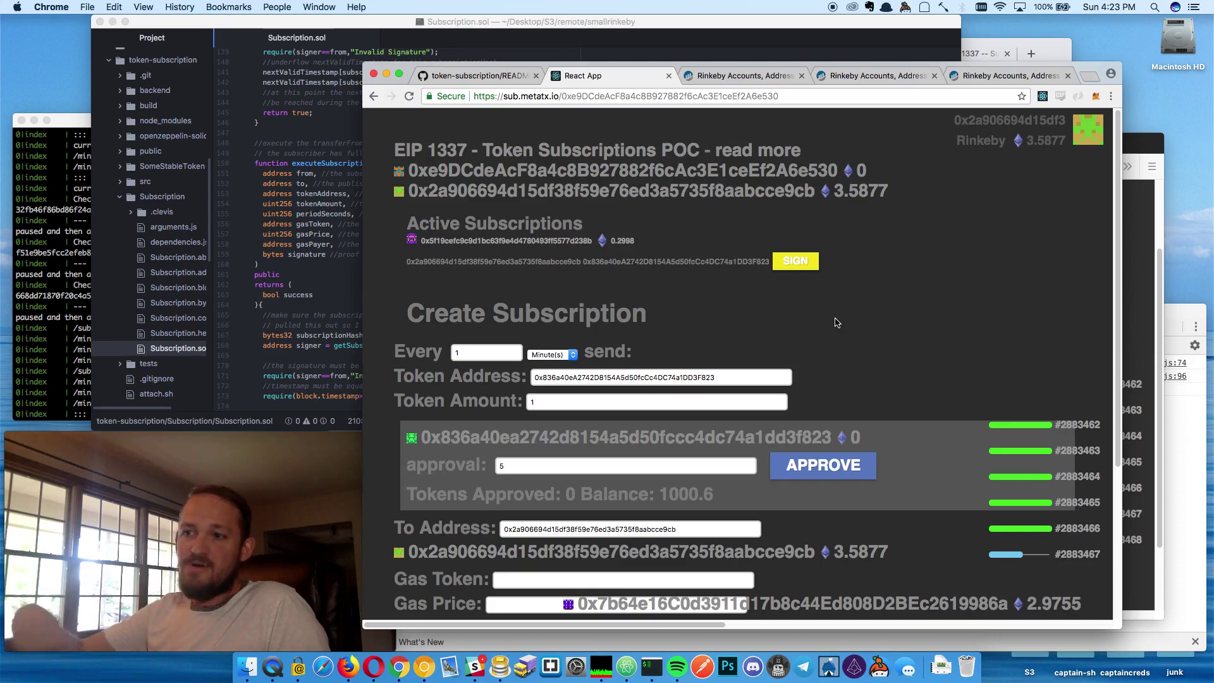
scroll(850, 320, down, 5)
scroll(509, 394, up, 5)
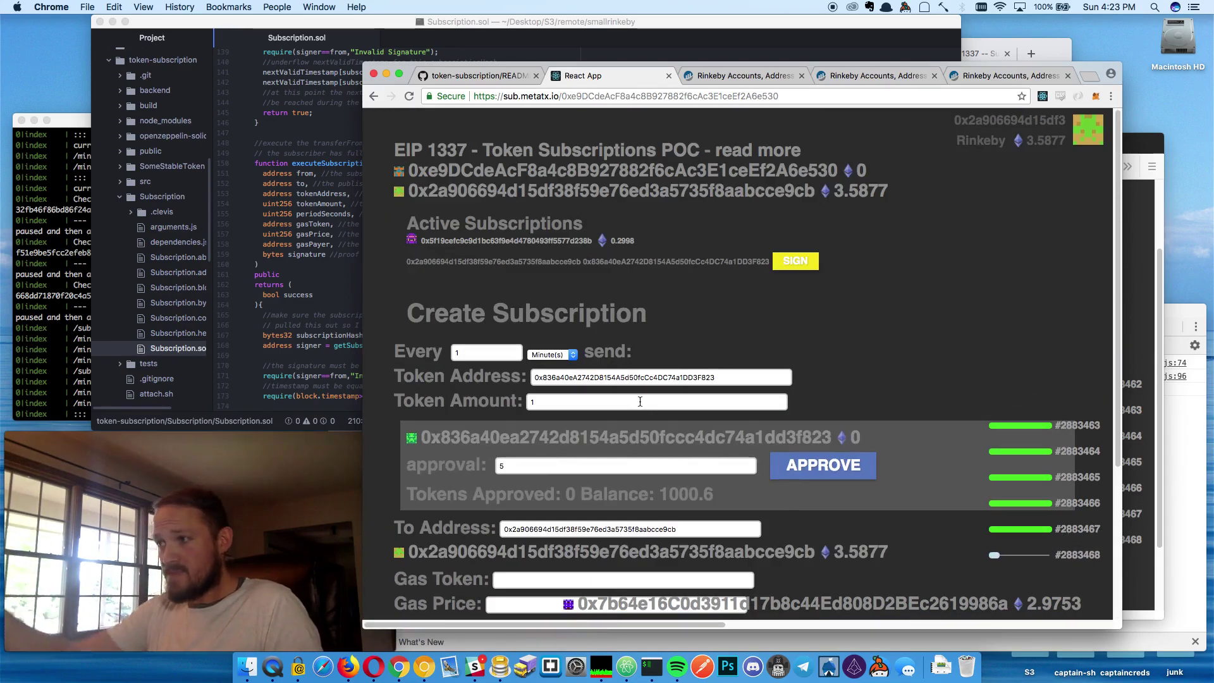
scroll(645, 408, down, 2)
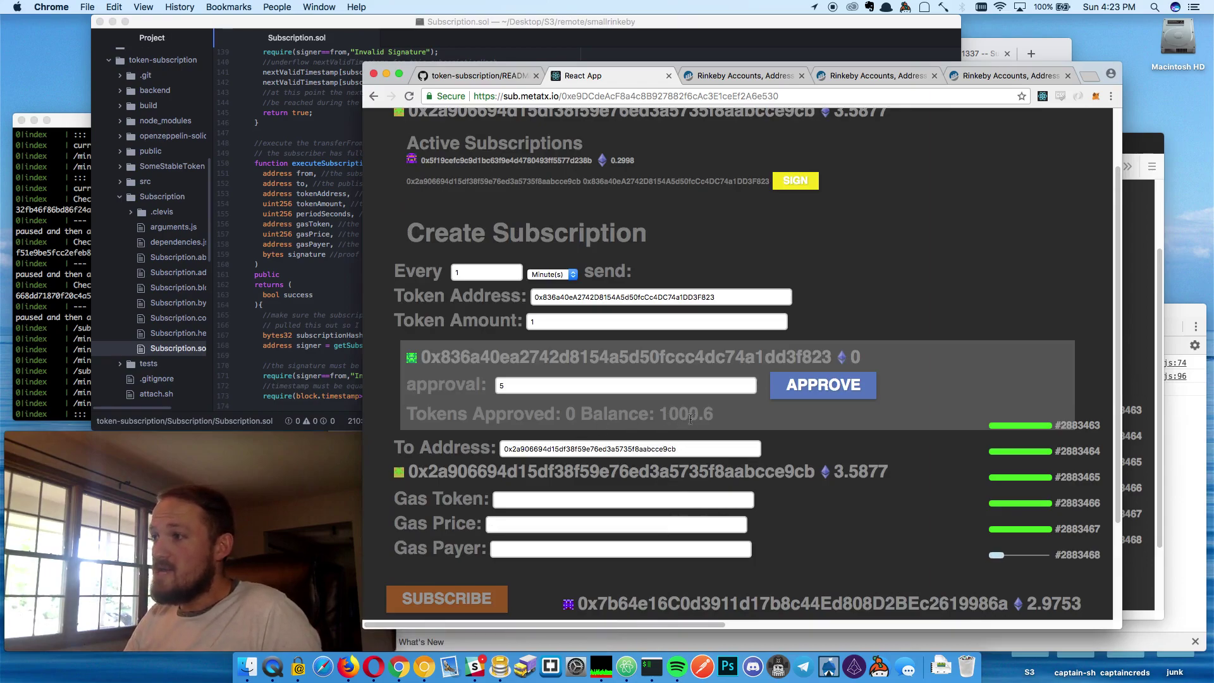
key(super+Tab)
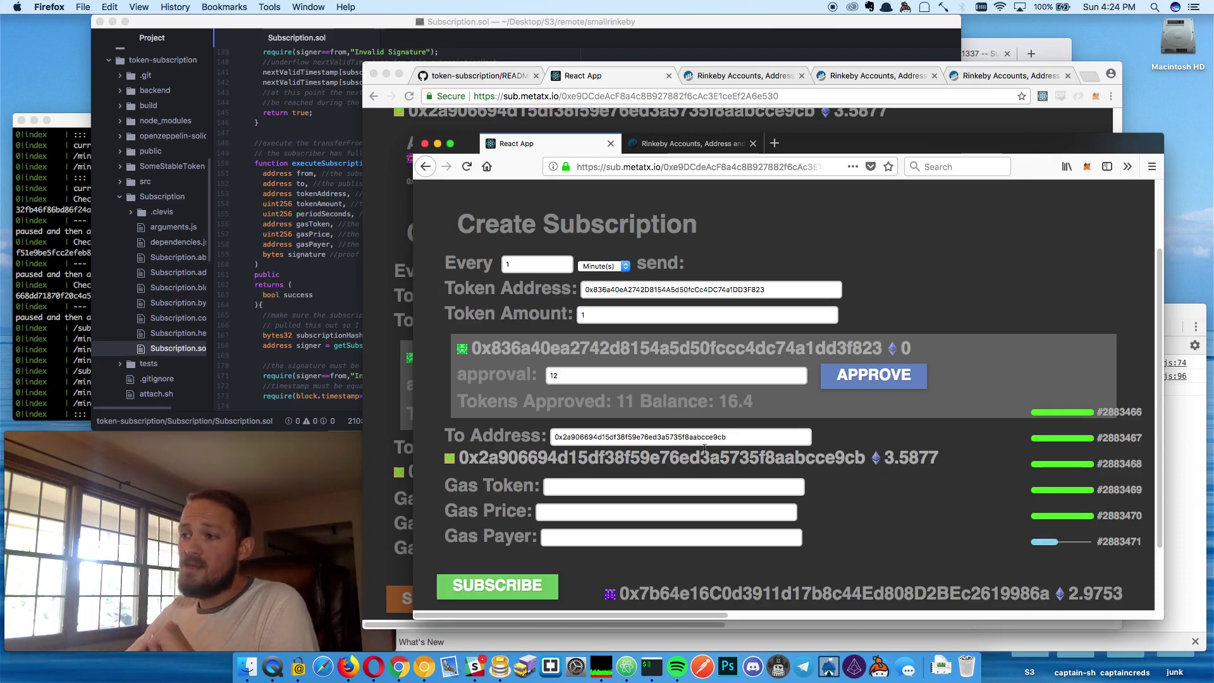
Copy the token address into the Gas Token field
double_click(622, 291)
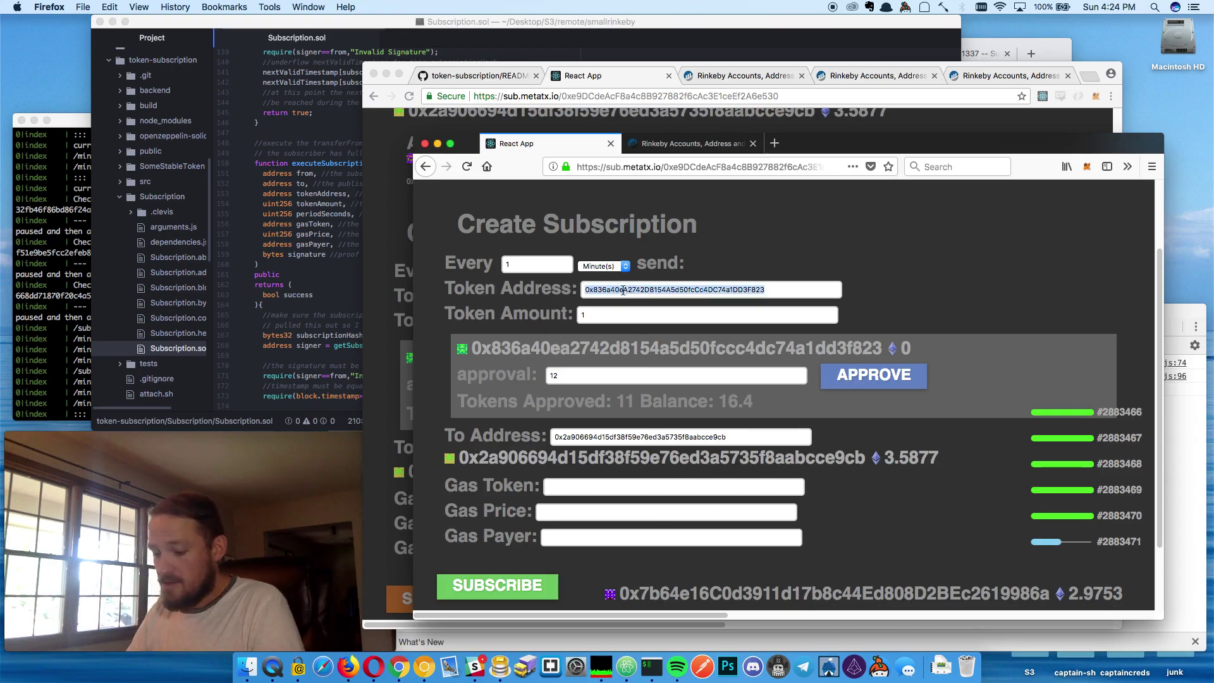
key(super+c)
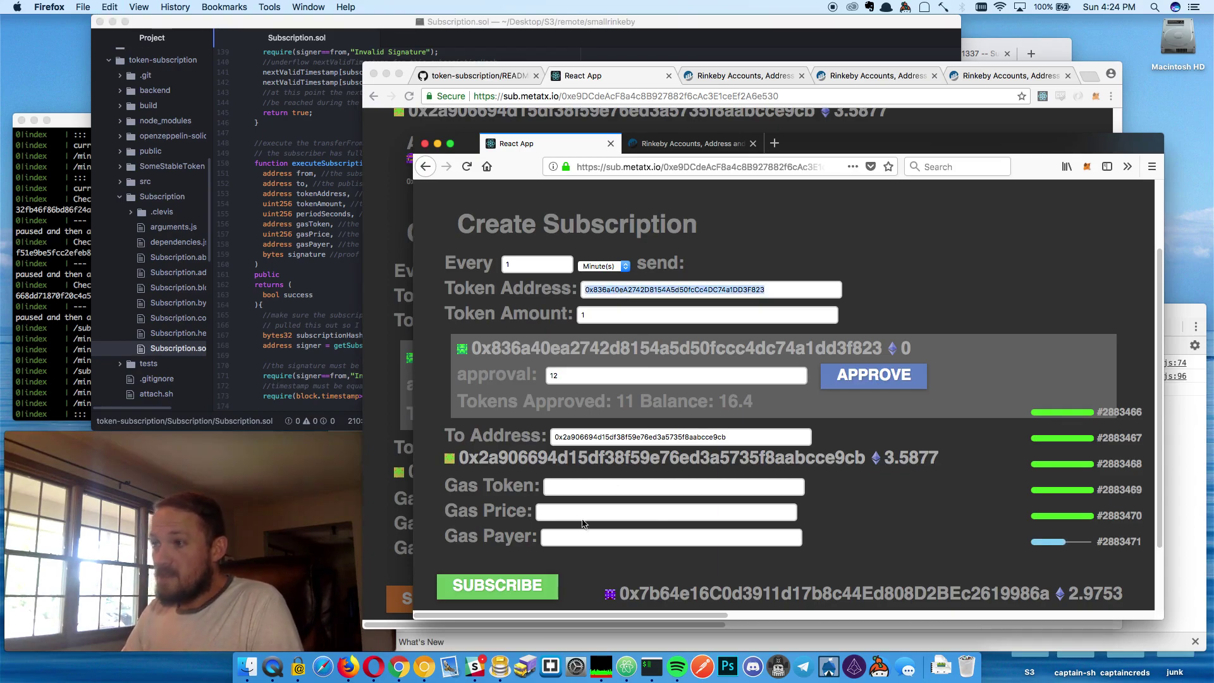
key(super+v)
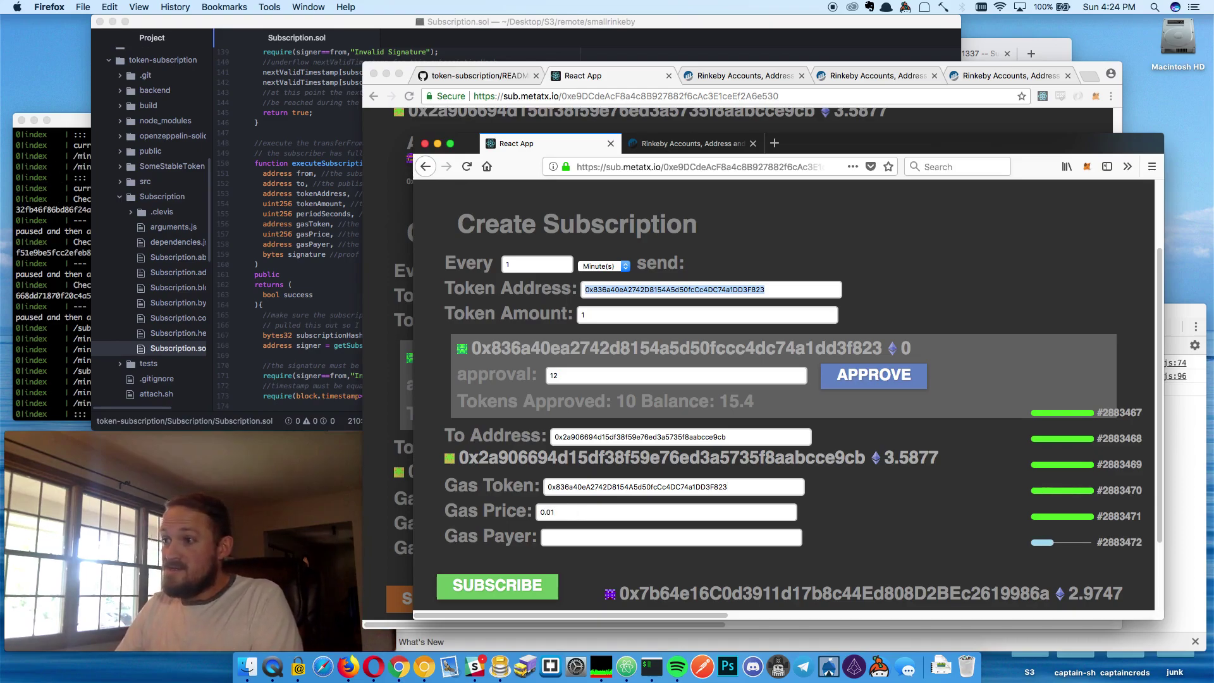
Paste the account address from Etherscan as the Gas Payer
click(568, 538)
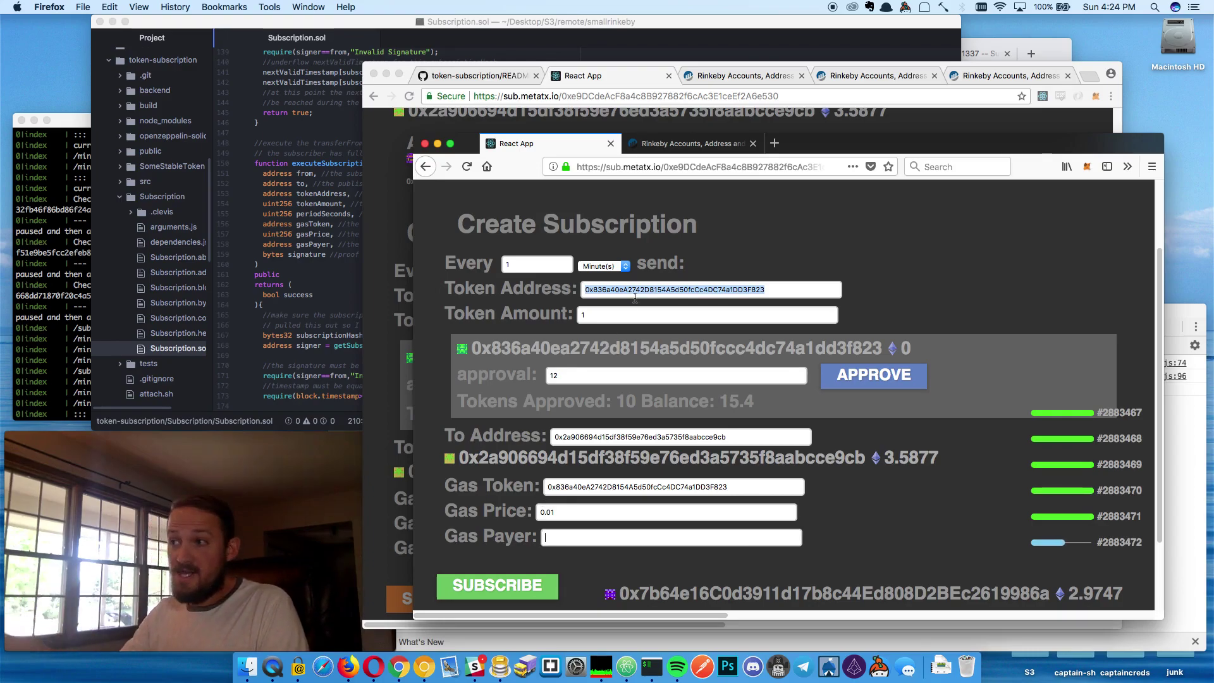
click(727, 145)
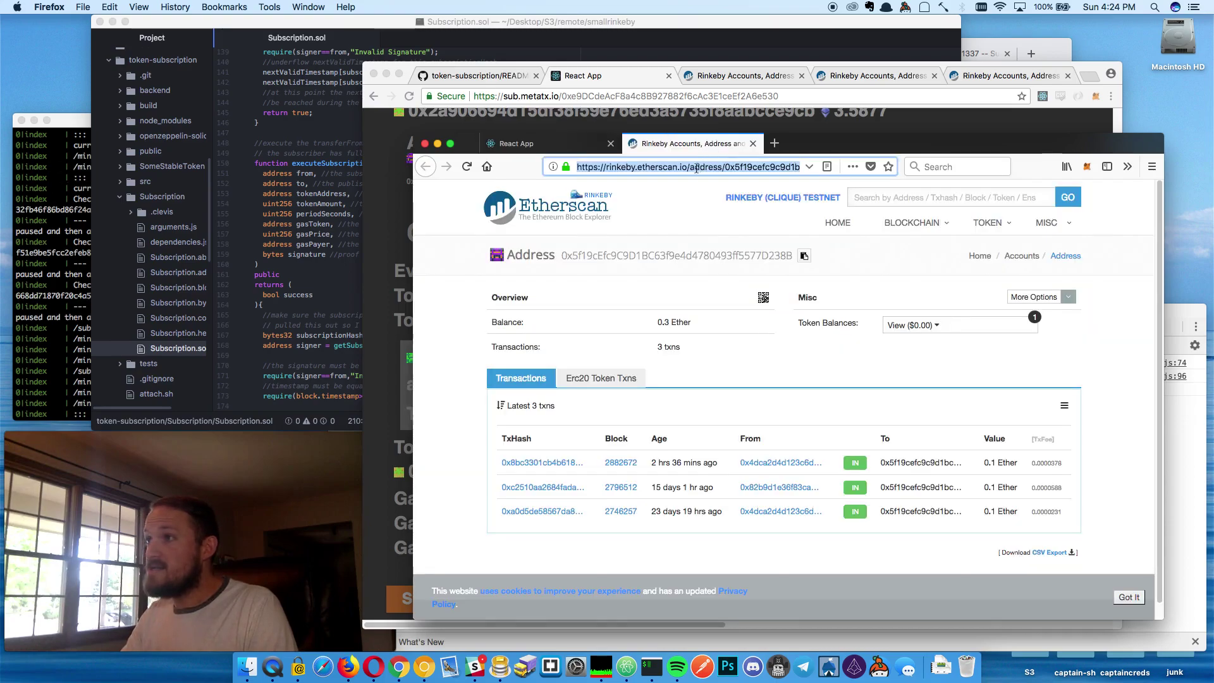
double_click(762, 166)
key(super+c)
click(554, 144)
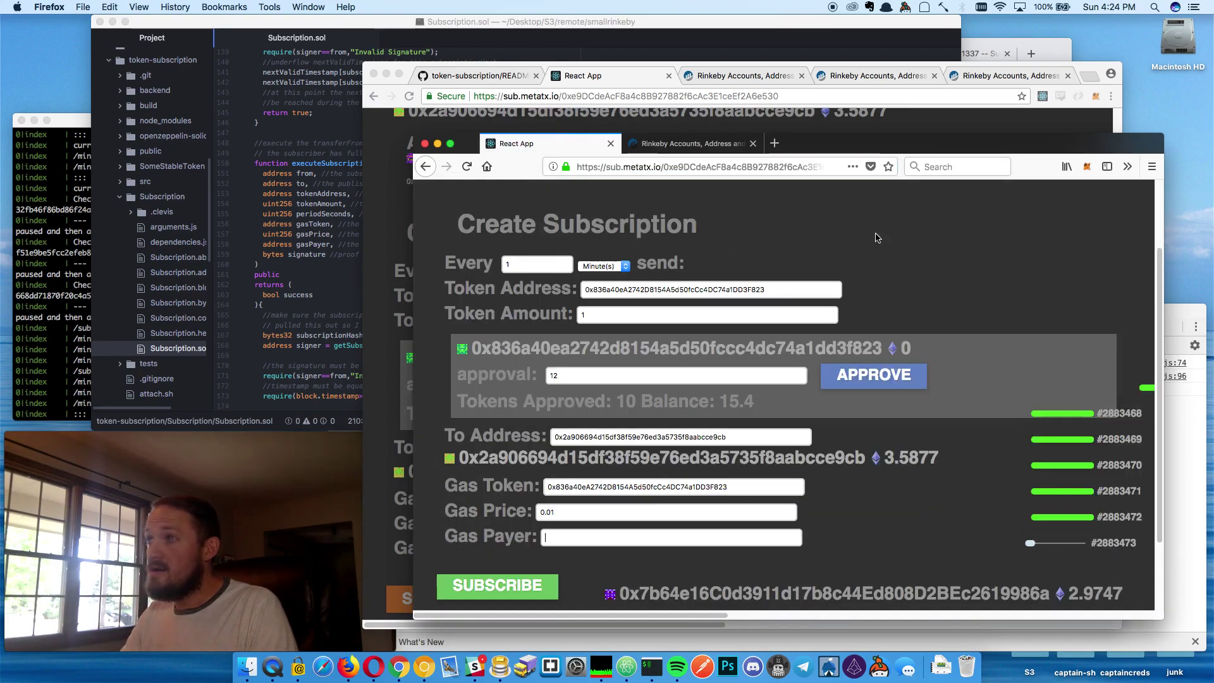
scroll(851, 443, up, 3)
scroll(851, 443, down, 3)
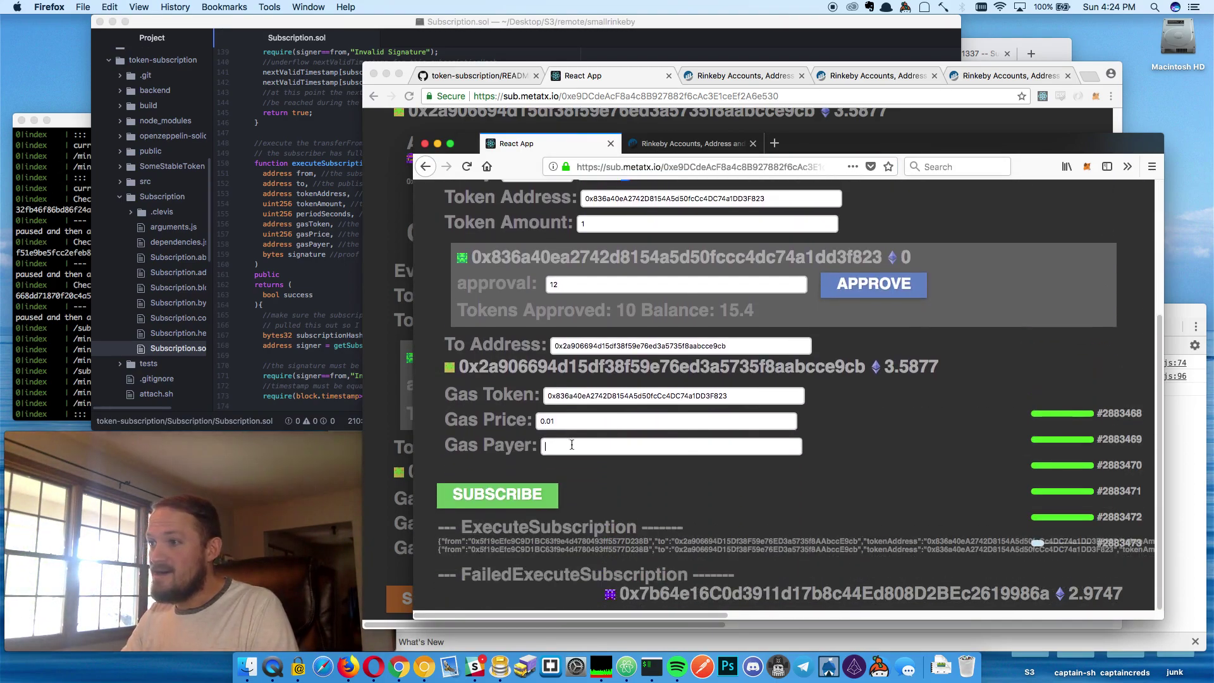
key(super+v)
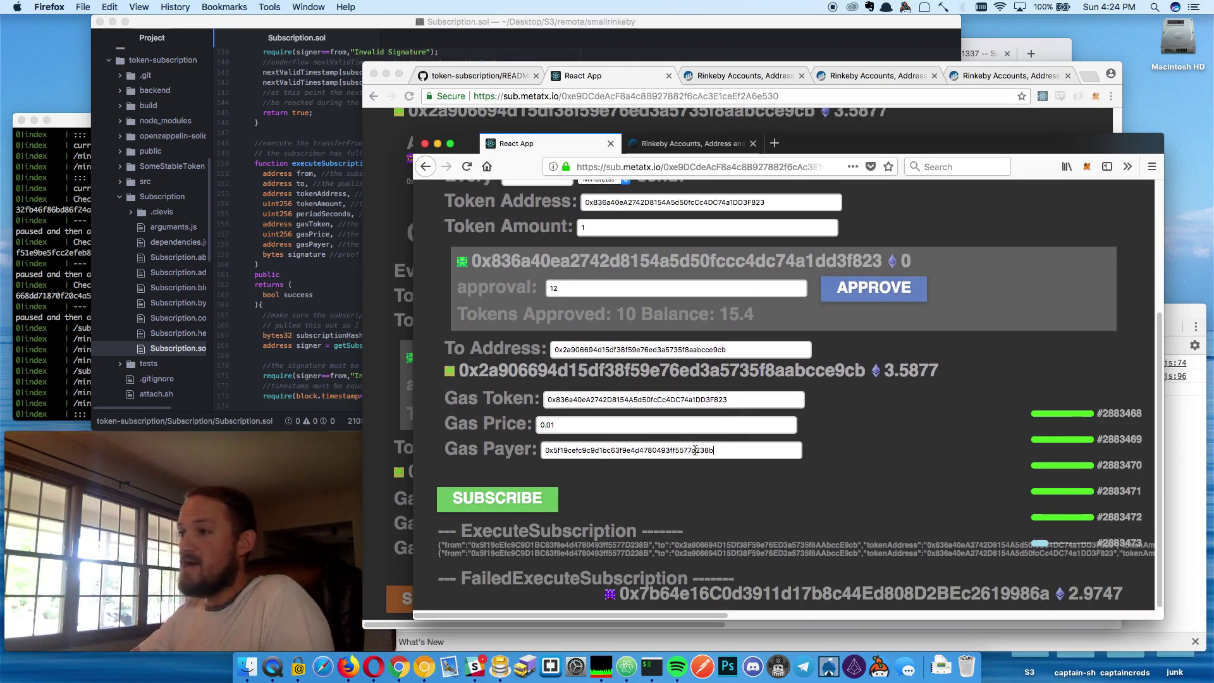
scroll(696, 454, up, 2)
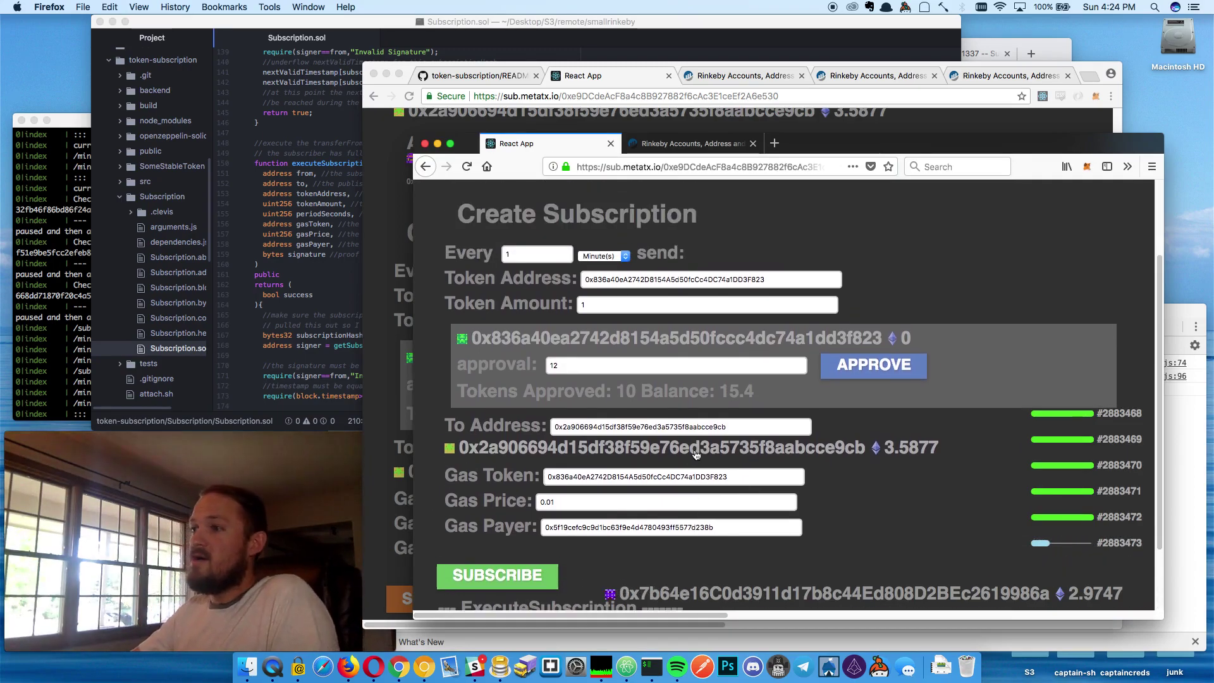
Submit the subscription with the 0.01 gas price and sign it in MetaMask
click(482, 584)
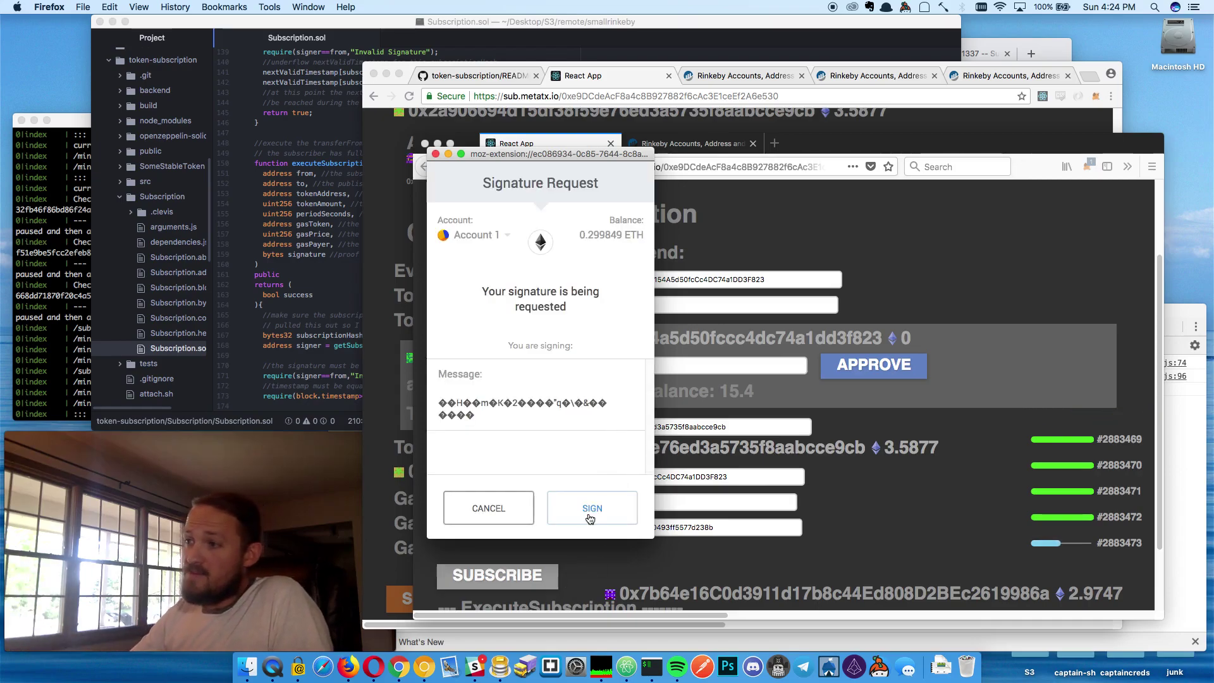
click(589, 514)
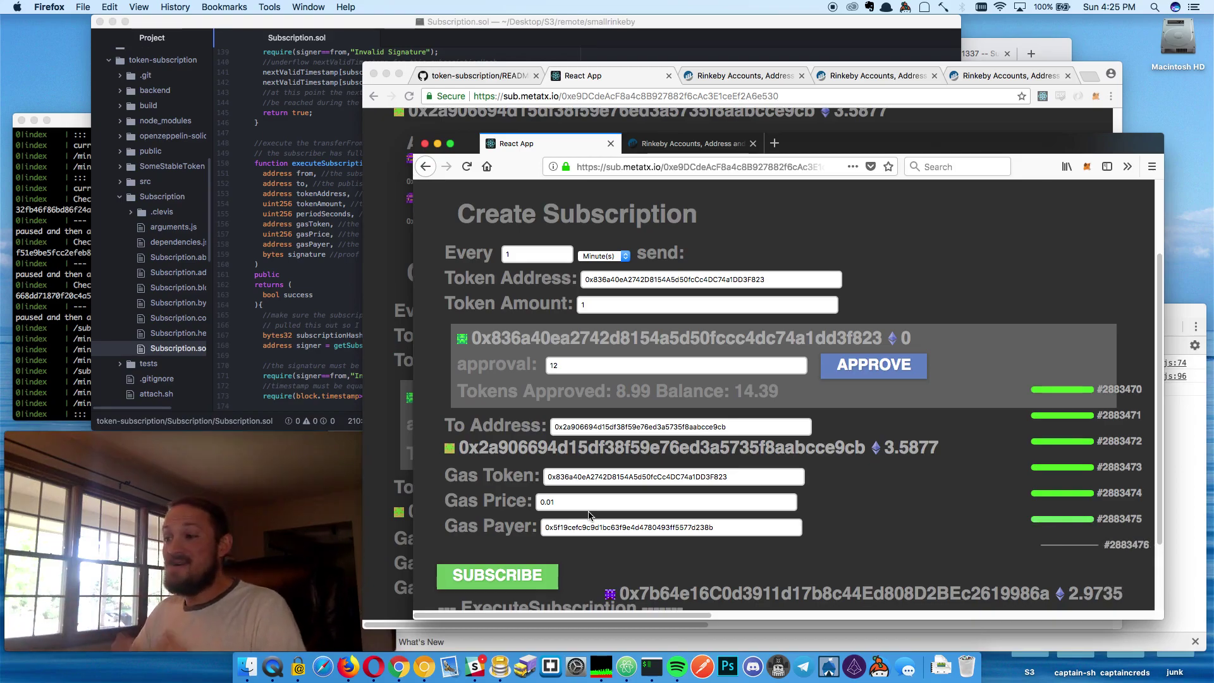
Replace the Gas Token with 0 and edit the Gas Price to 0.0005
double_click(651, 475)
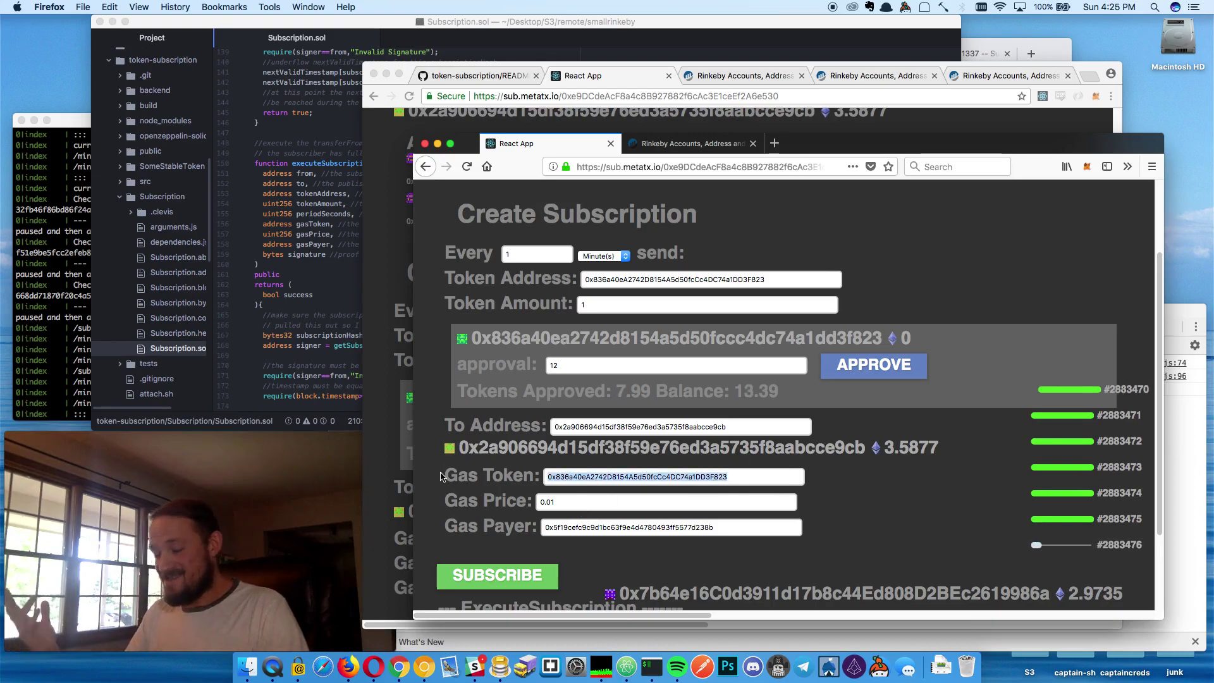
text(0)
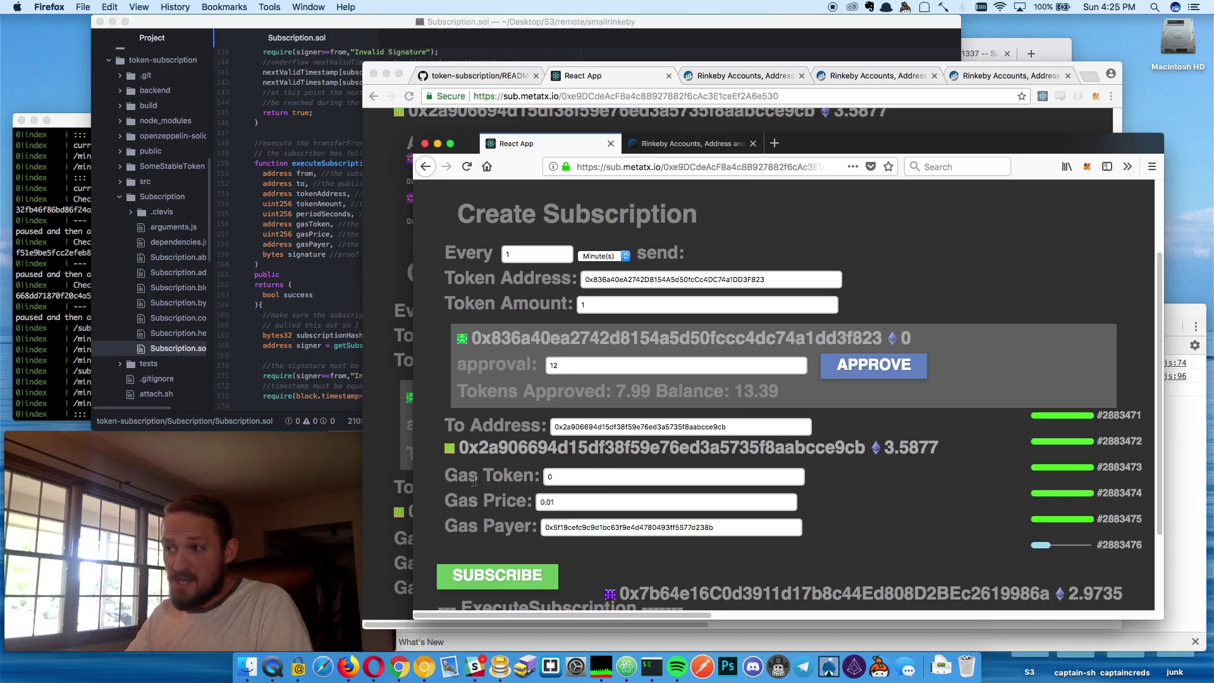
key(BackSpace)
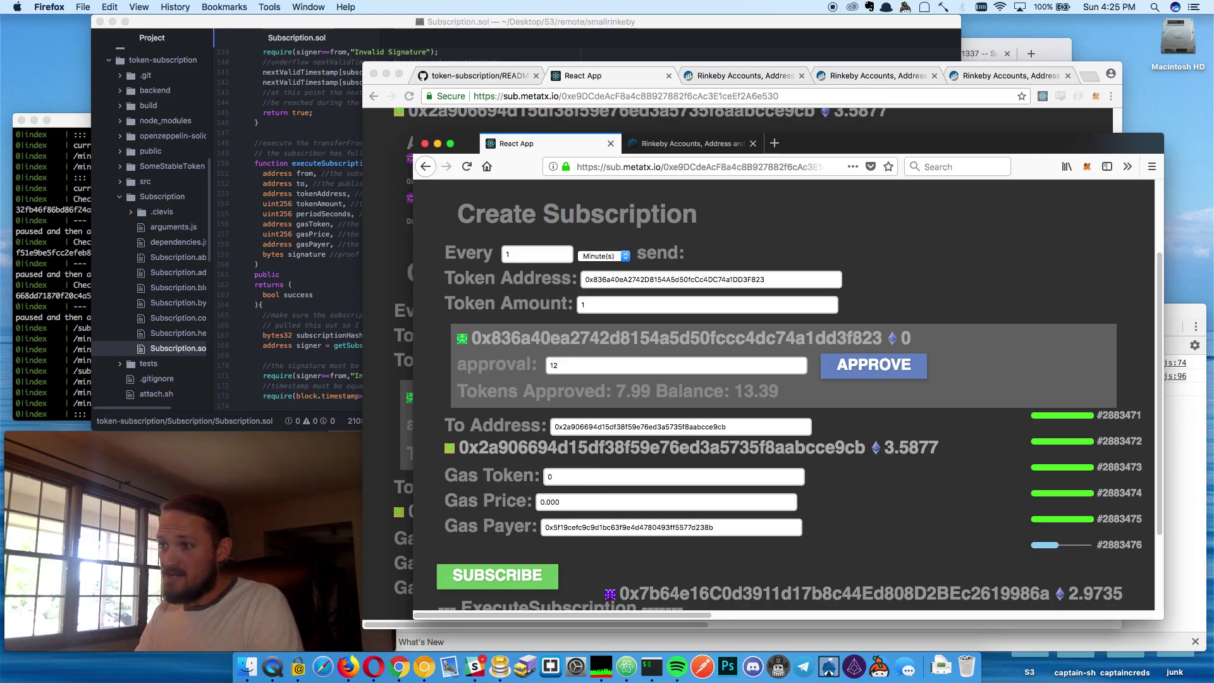
text(8)
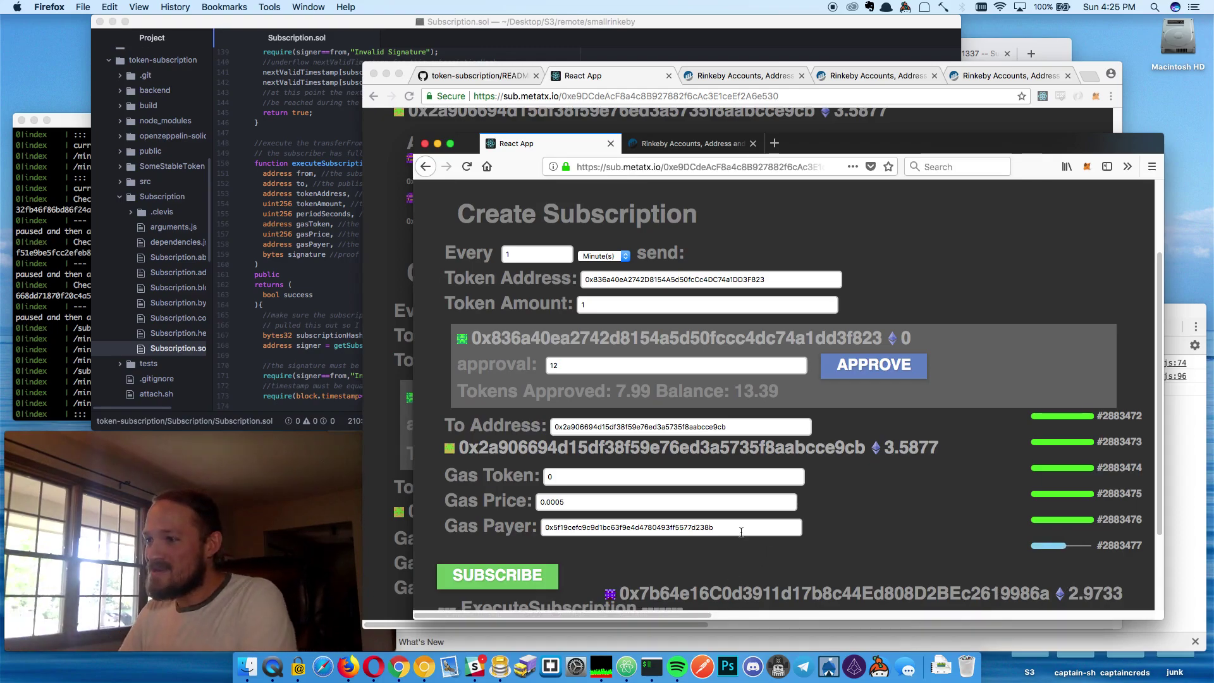
drag(741, 532, 371, 526)
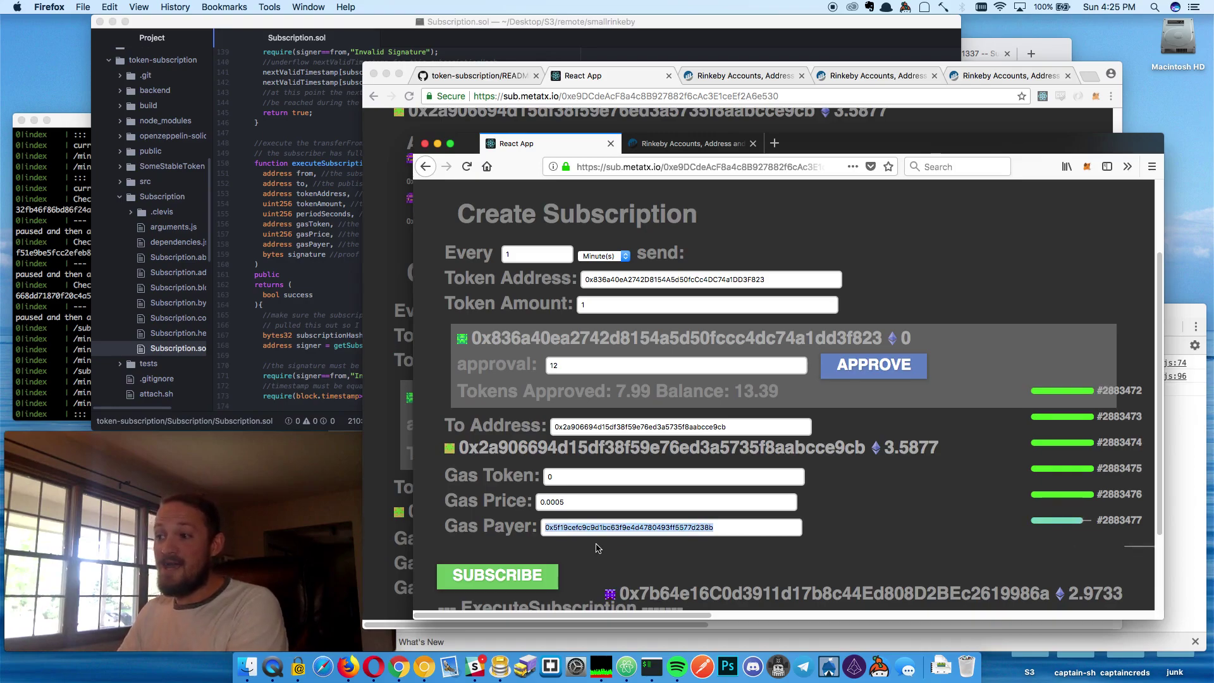
scroll(671, 403, up, 3)
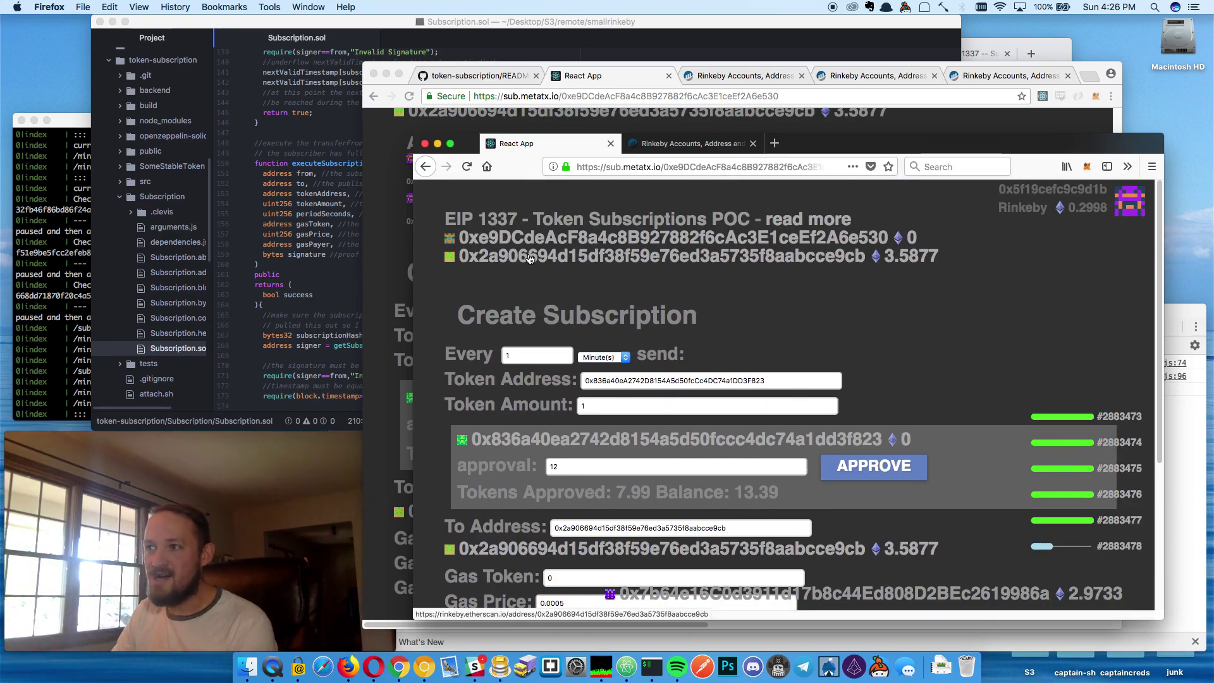
Check the publisher's active subscriptions, then return to the subscriber's subscription form
click(392, 284)
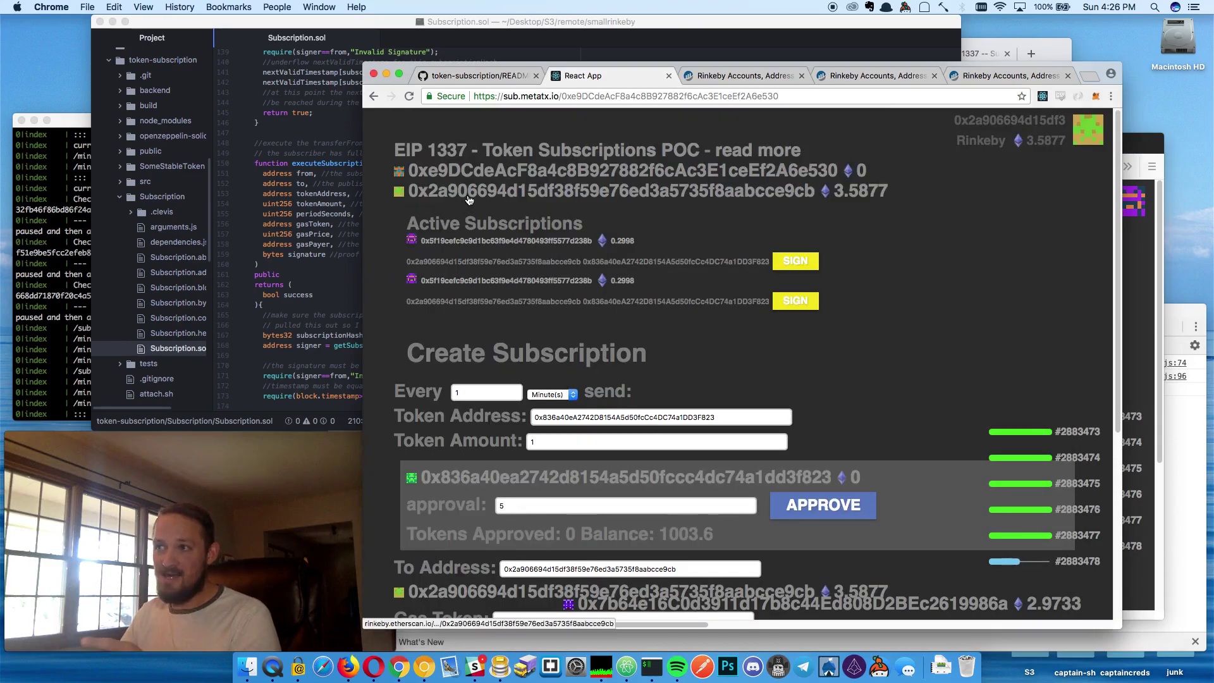
click(1145, 313)
scroll(621, 486, down, 5)
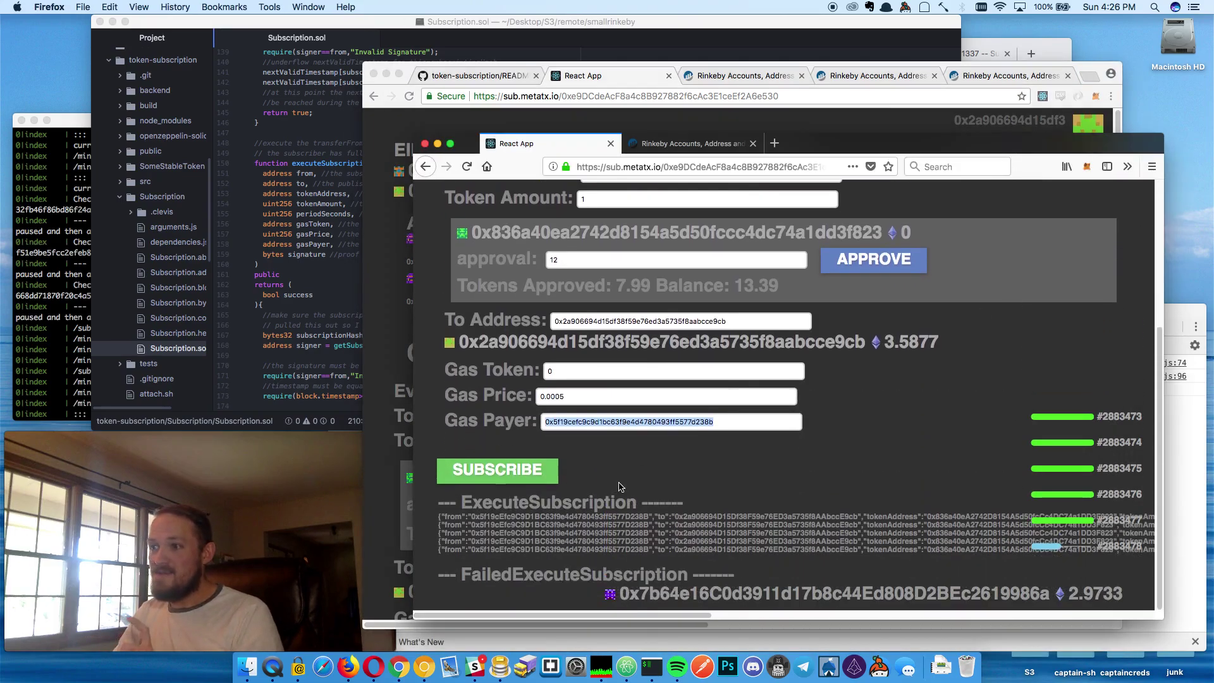
scroll(766, 342, up, 5)
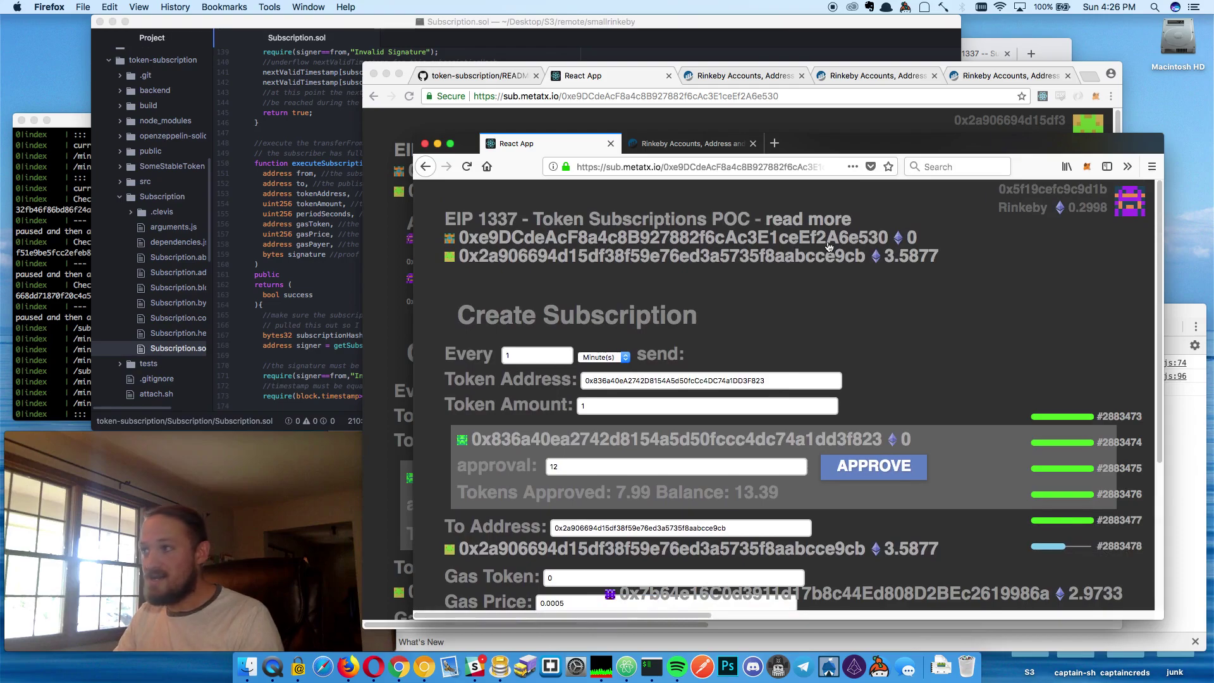
scroll(658, 465, down, 3)
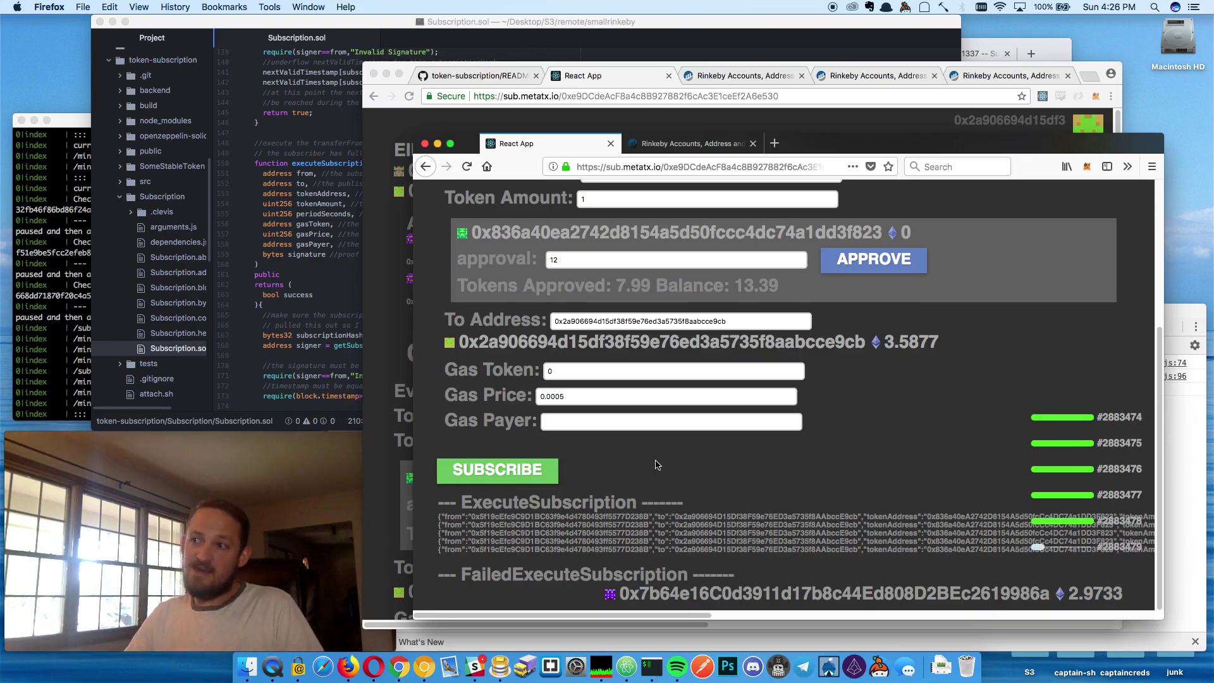
scroll(579, 428, up, 2)
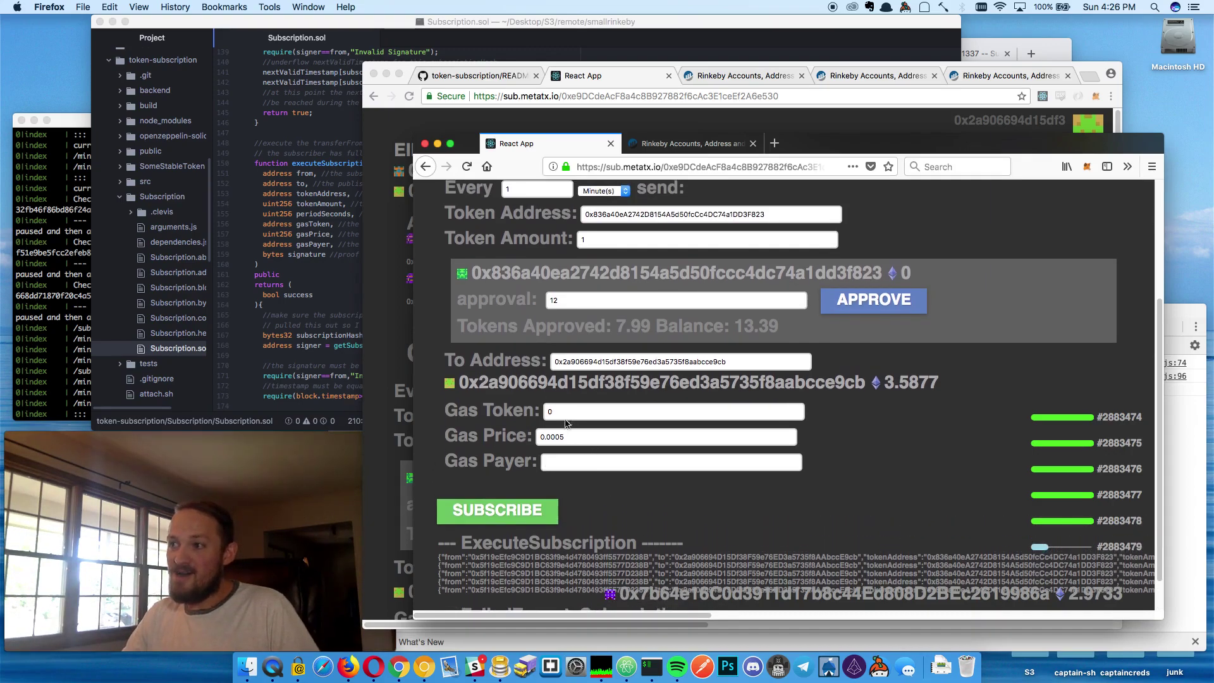
Clear the Gas Payer address, leaving gas token 0 and gas price 0.0005
click(518, 411)
drag(570, 441, 491, 441)
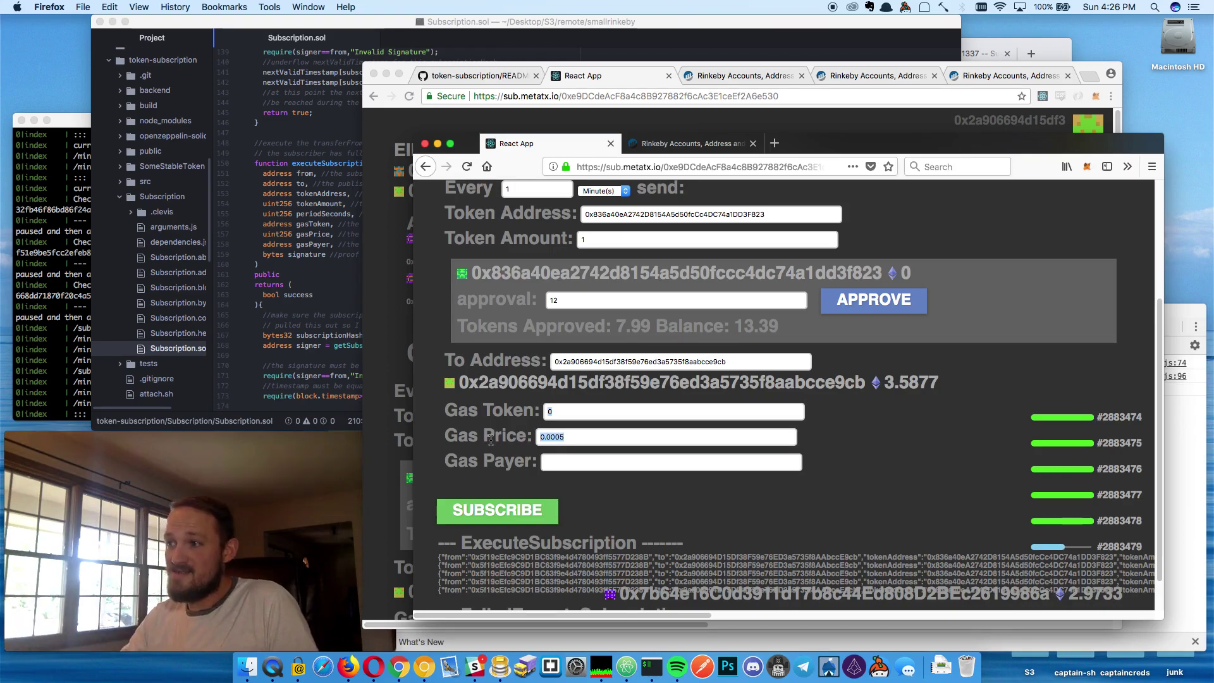
scroll(885, 454, down, 2)
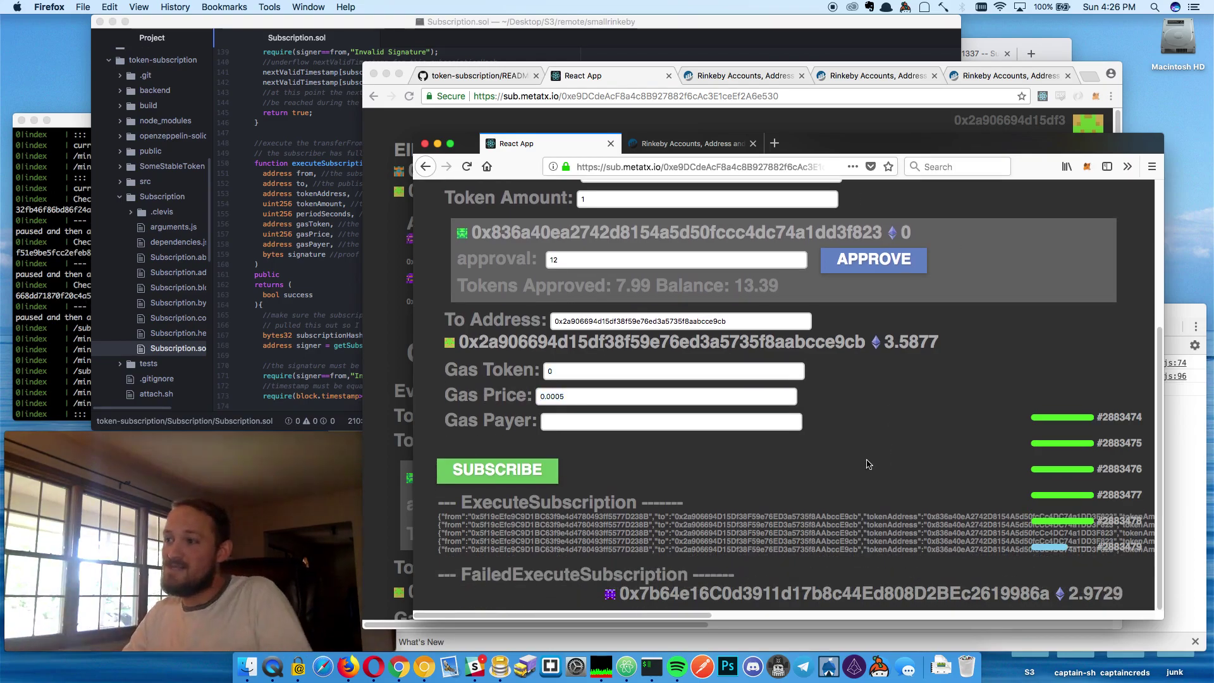
scroll(686, 437, up, 4)
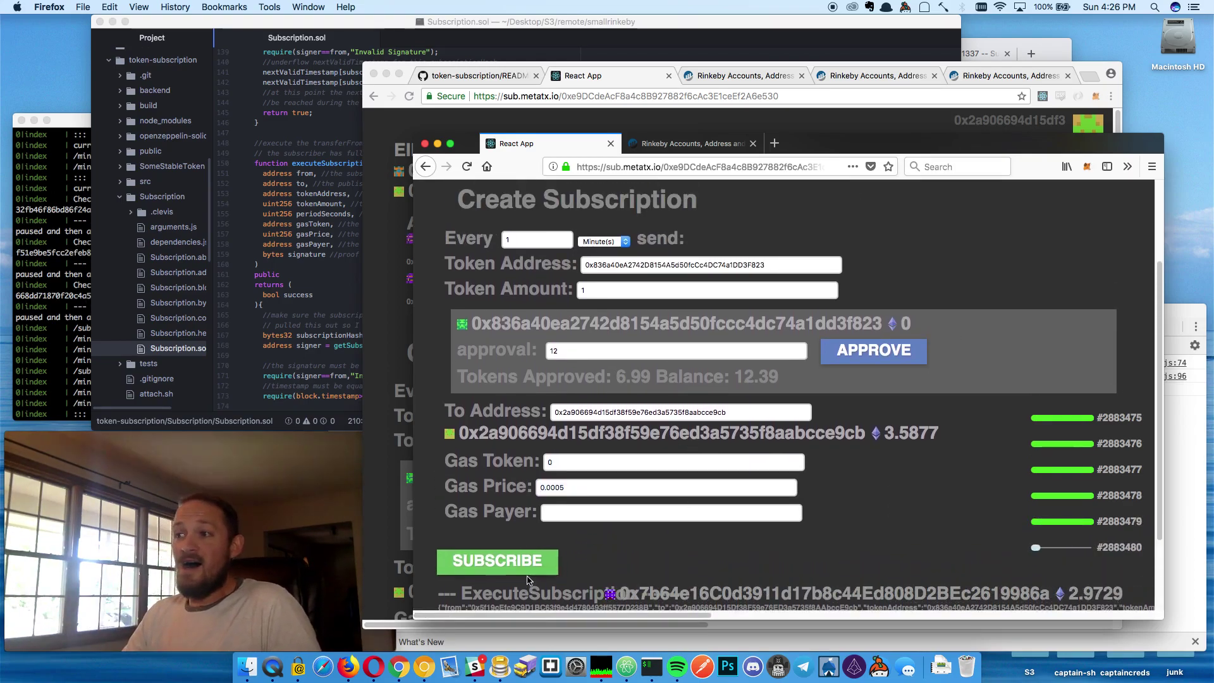
scroll(569, 238, up, 4)
scroll(570, 253, down, 5)
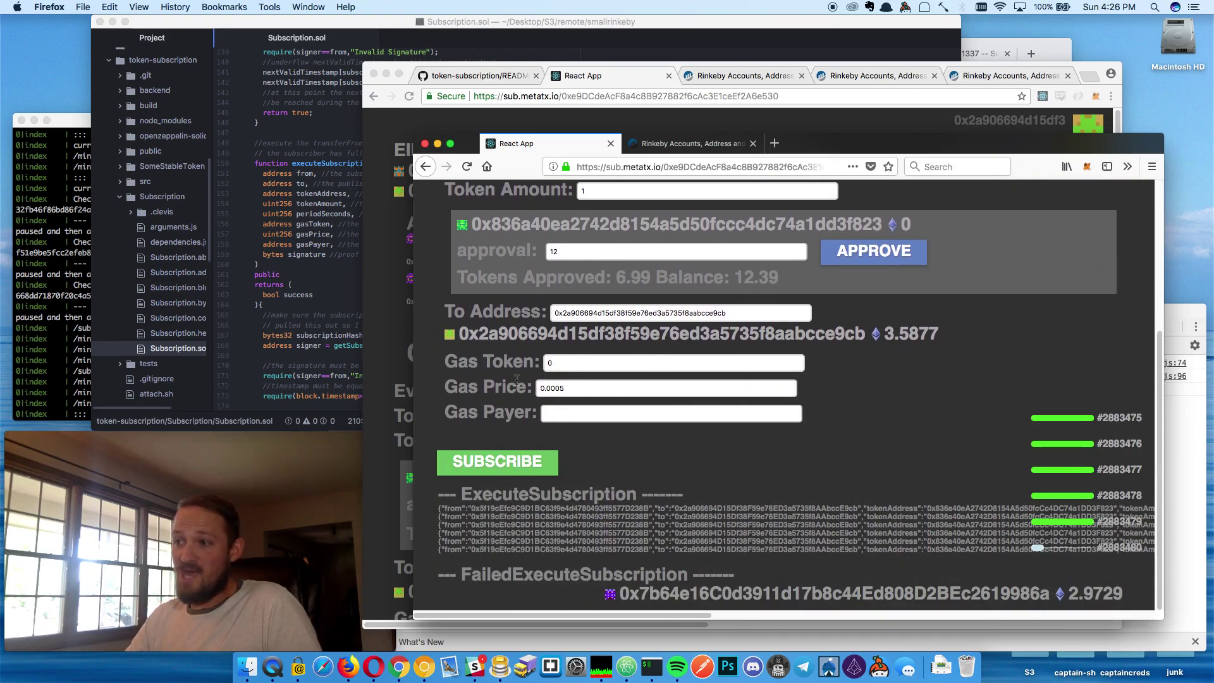
Submit the new subscription and sign it in MetaMask, adding a third active subscription
click(506, 460)
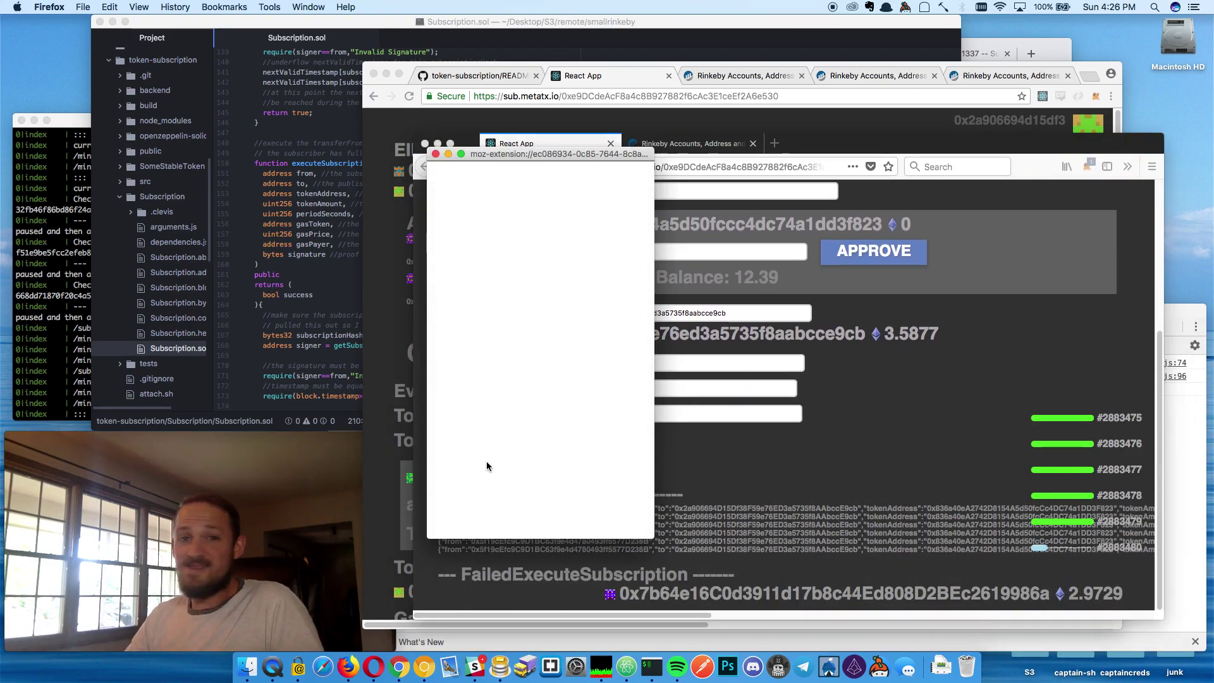
click(566, 514)
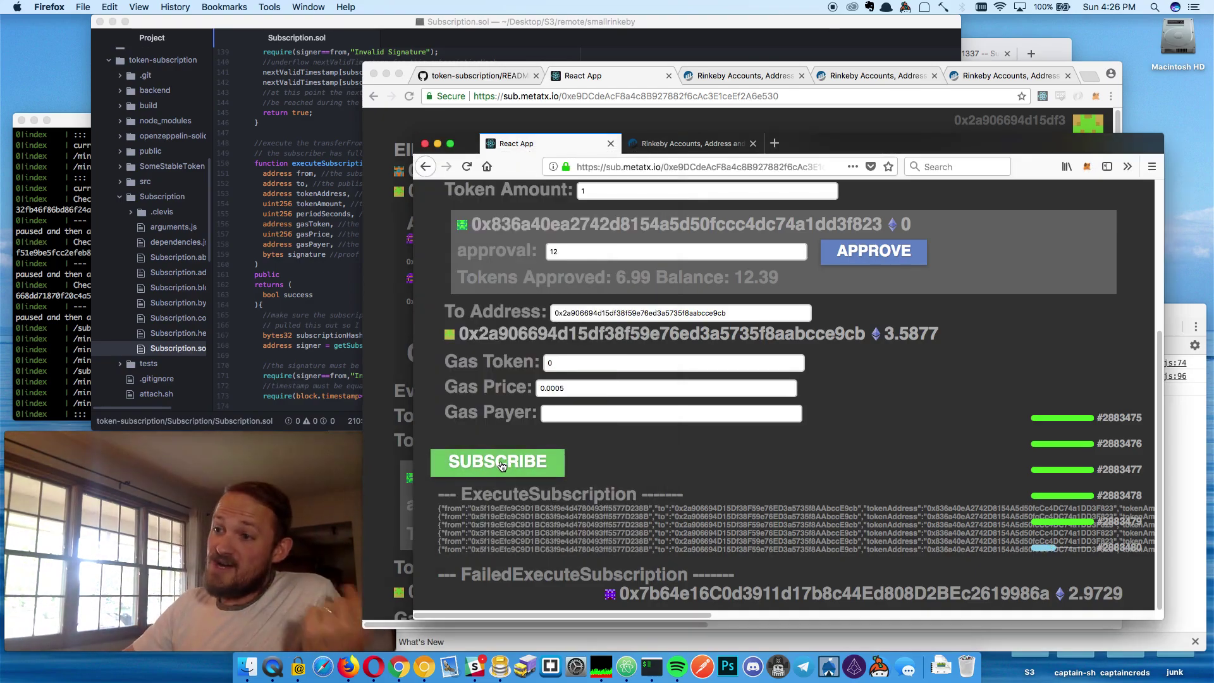
key(super+Tab)
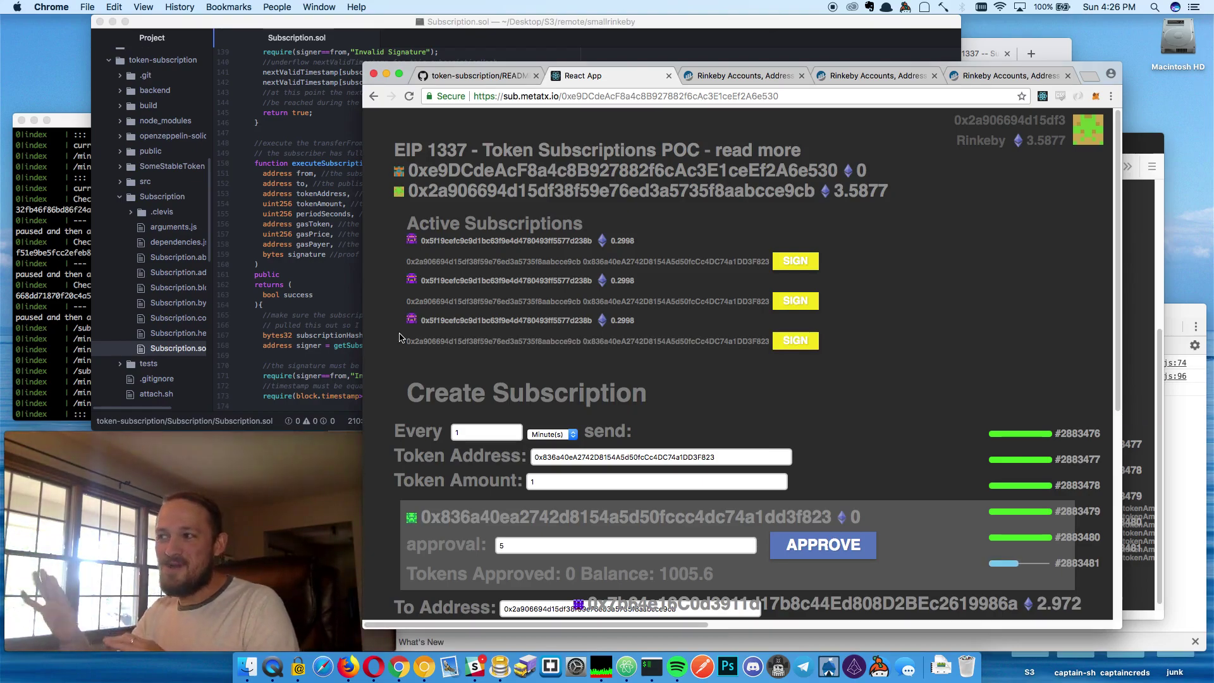
Confirm the third subscription's transaction in MetaMask and copy the contract address from Etherscan
click(800, 348)
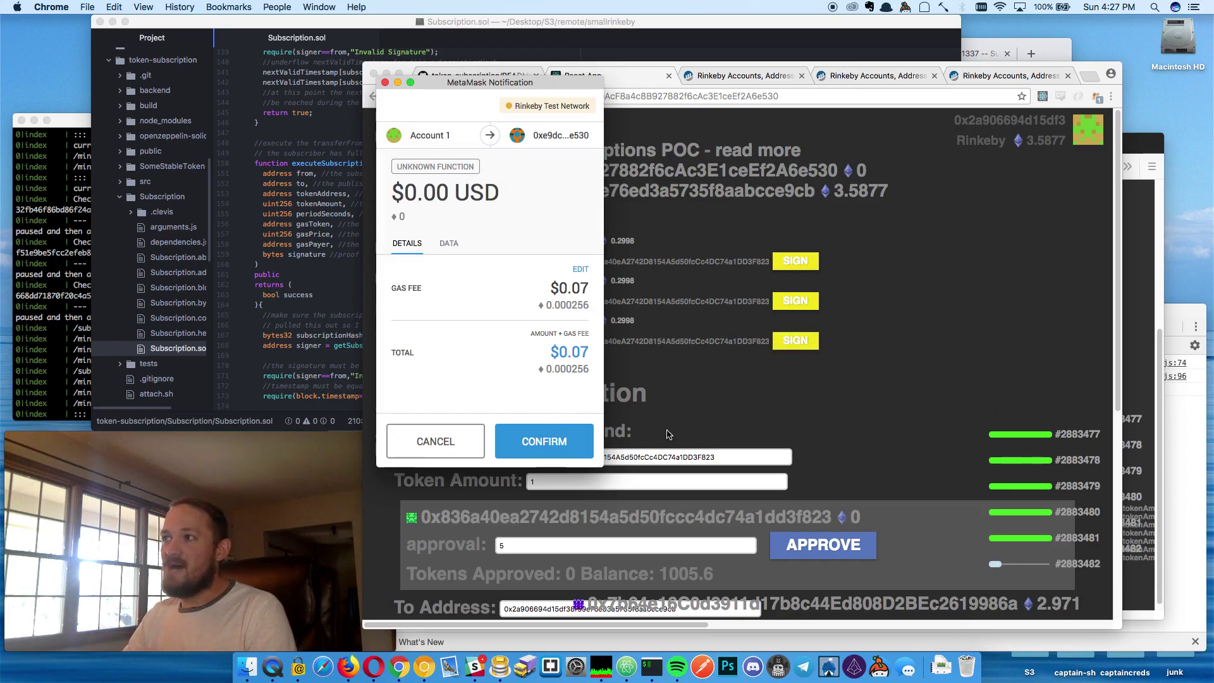
click(532, 443)
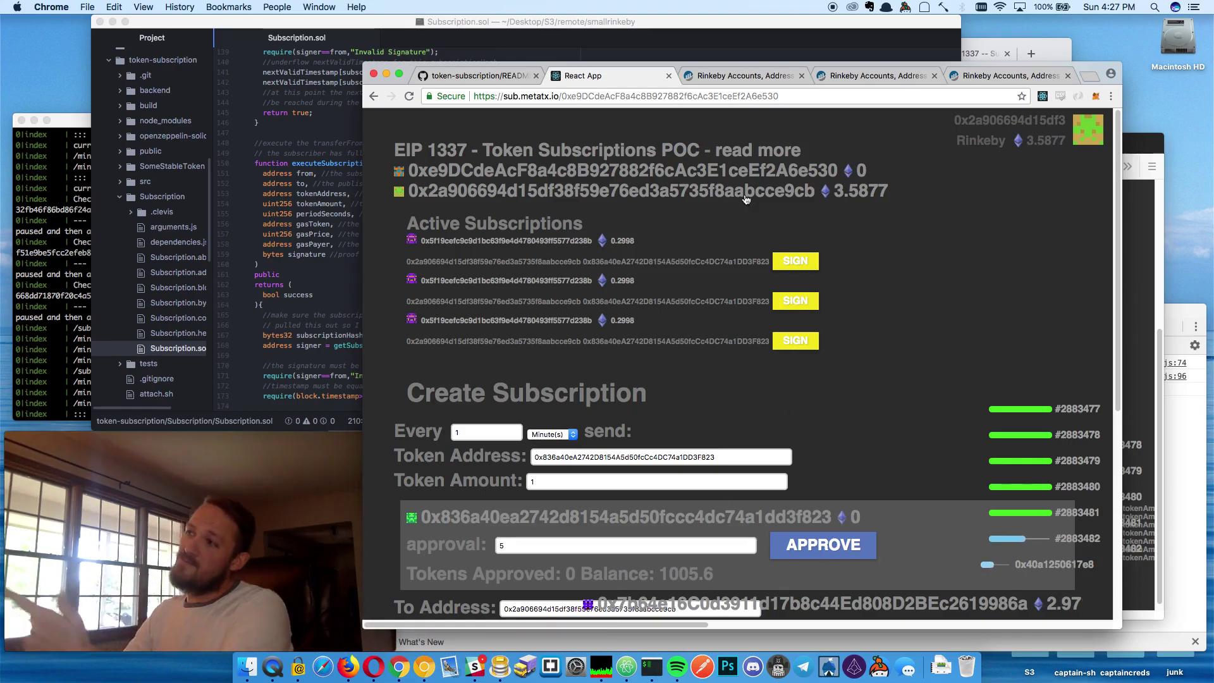
click(727, 171)
click(673, 96)
key(ctrl+shift+Tab)
key(ctrl+shift+Tab)
click(572, 81)
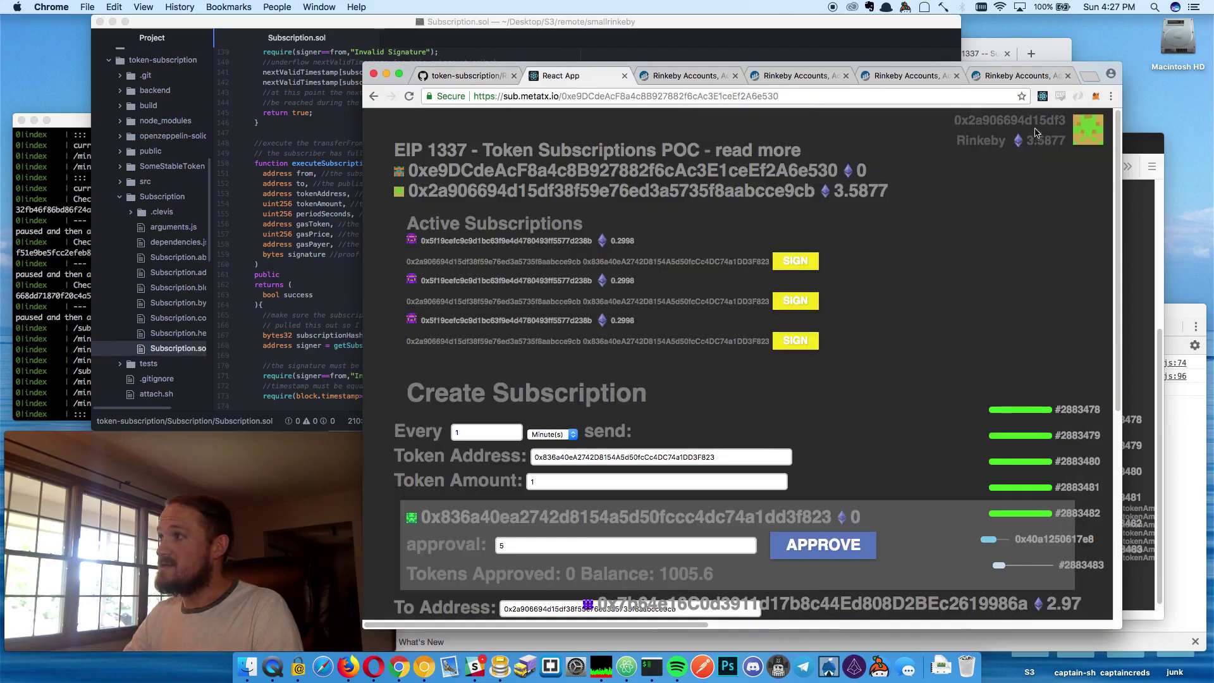
Send 0.1 ETH from MetaMask to the pasted subscription contract address
key(alt+shift+m)
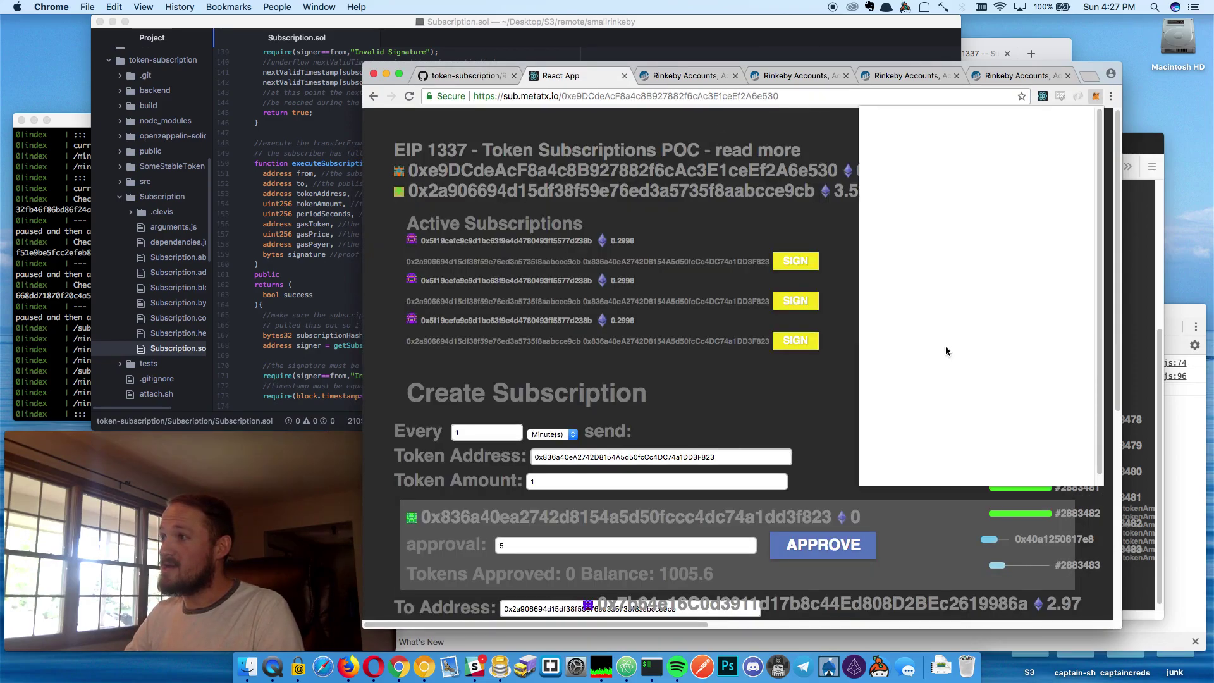
click(1010, 324)
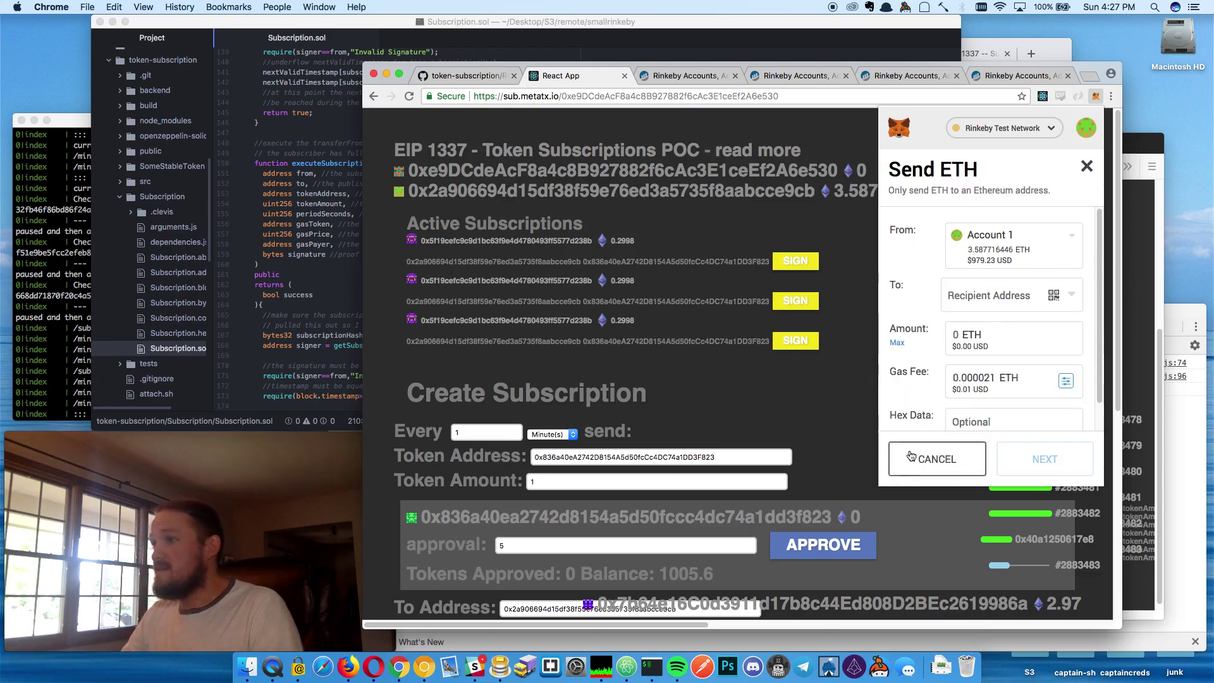
click(972, 303)
text(0xe9DCdeAcF8a4c8B927882f6cAc3E1ceEf2A6e530)
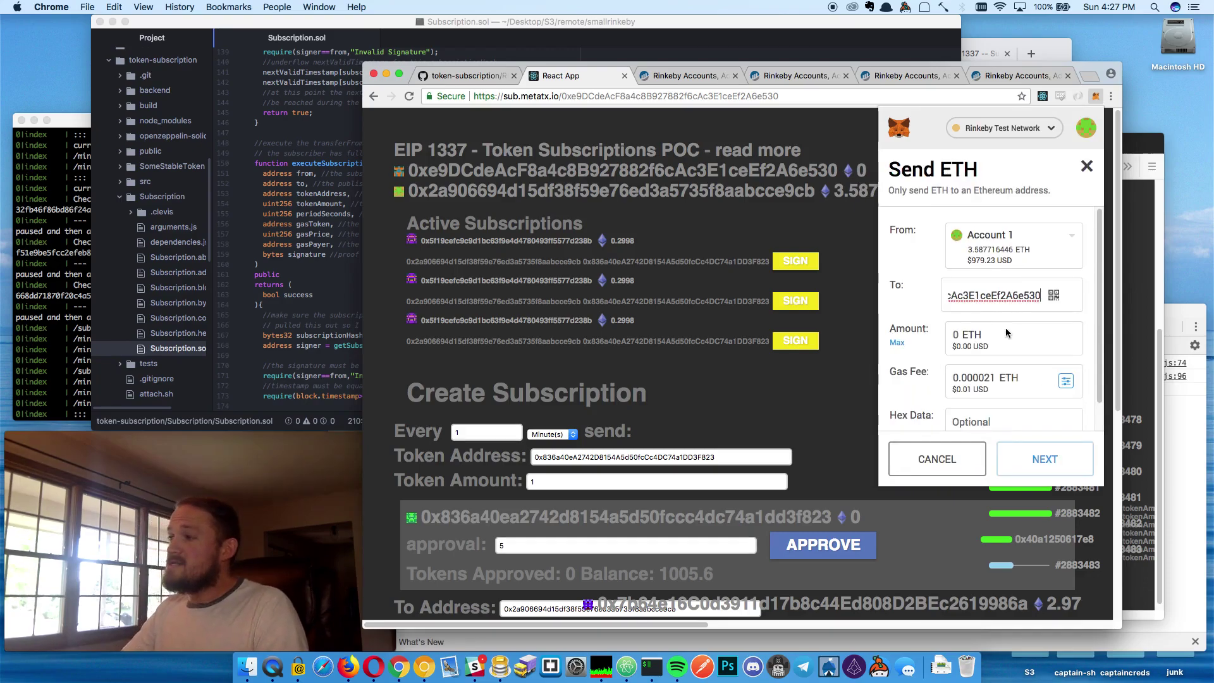
click(1006, 337)
text(.)
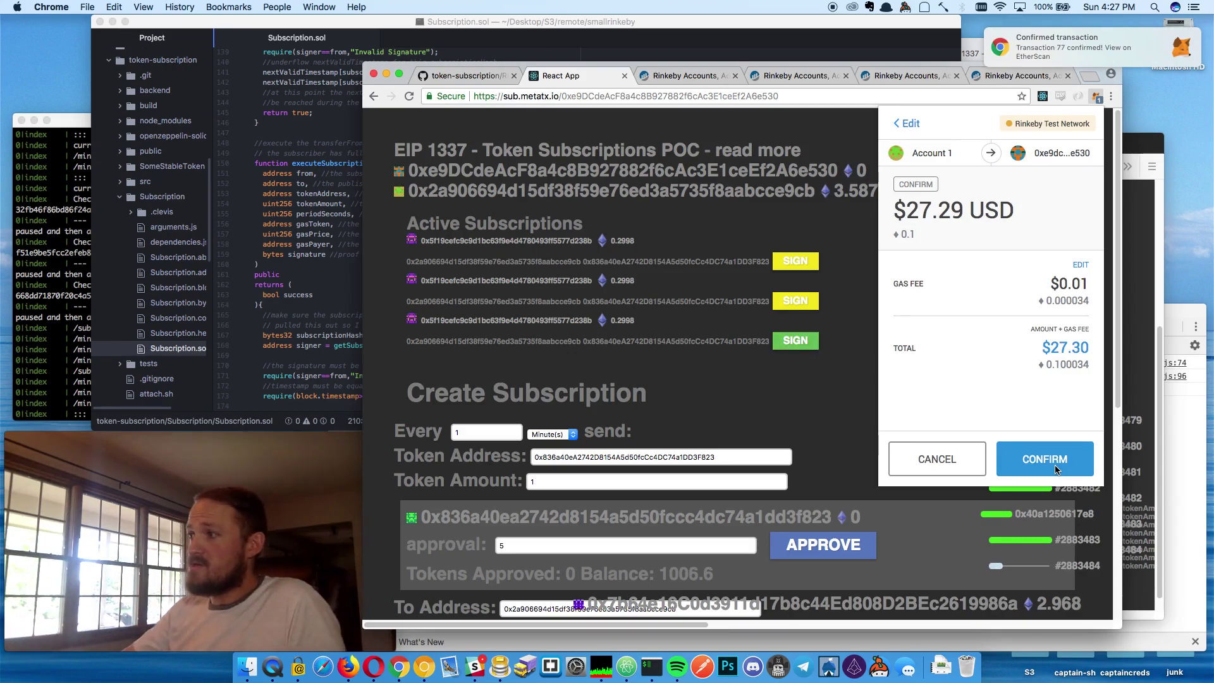
click(1055, 468)
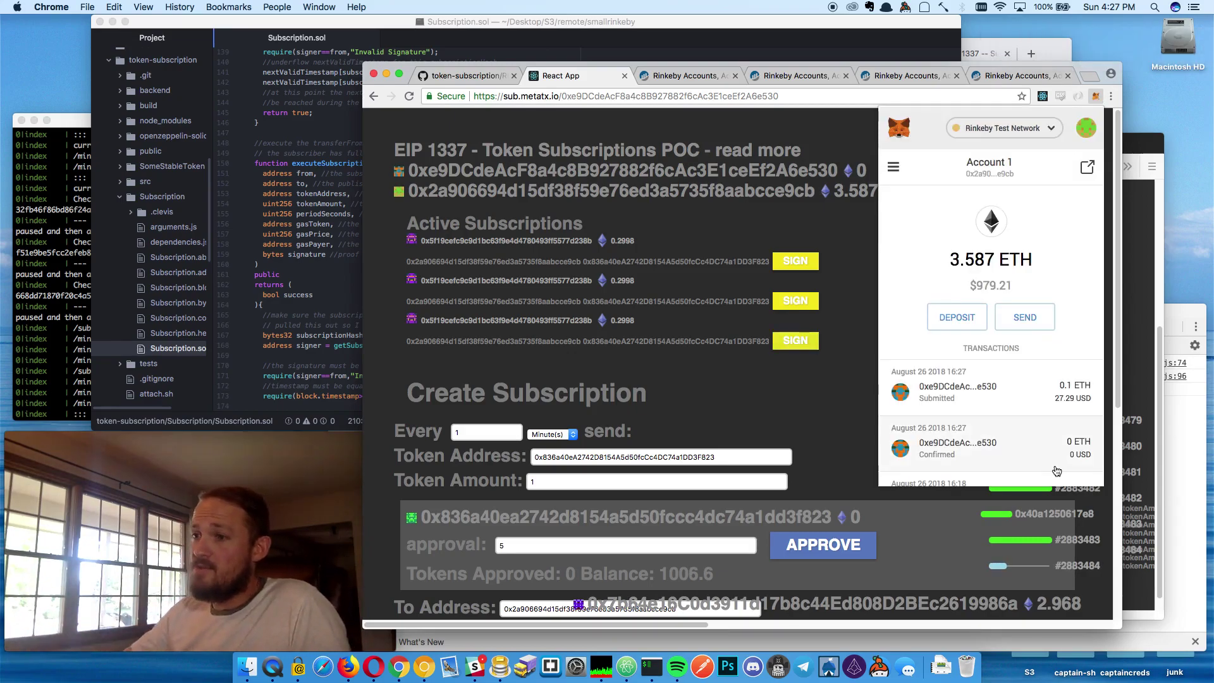
click(806, 446)
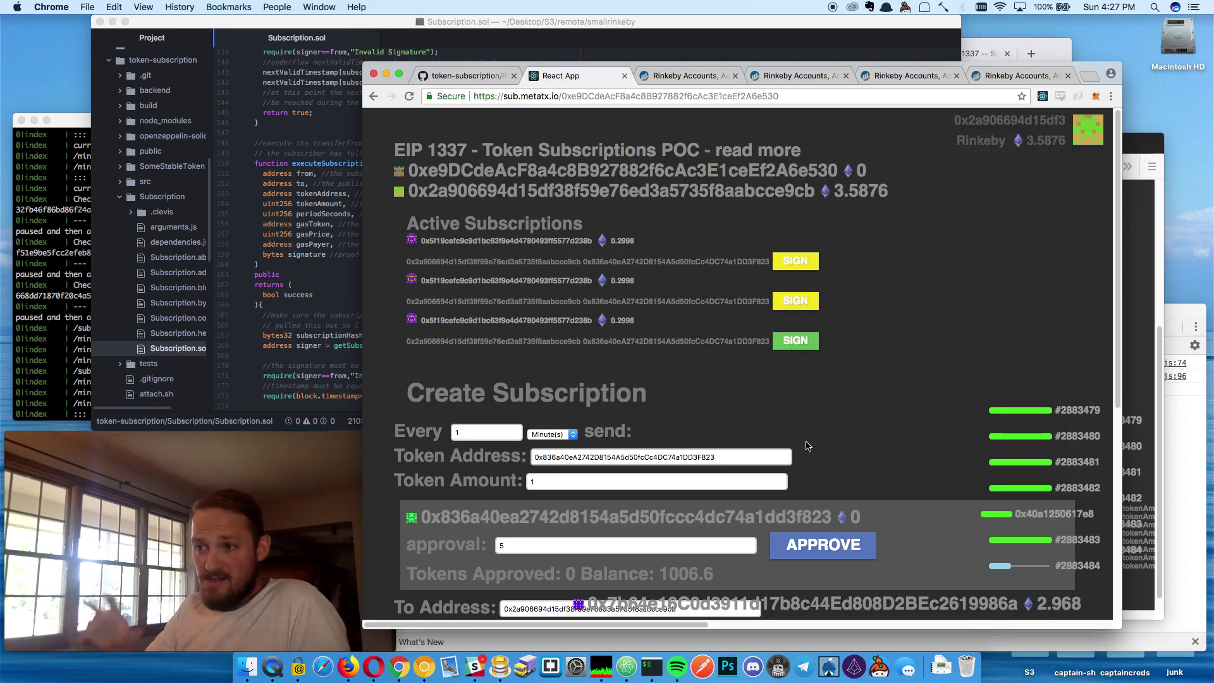
click(321, 294)
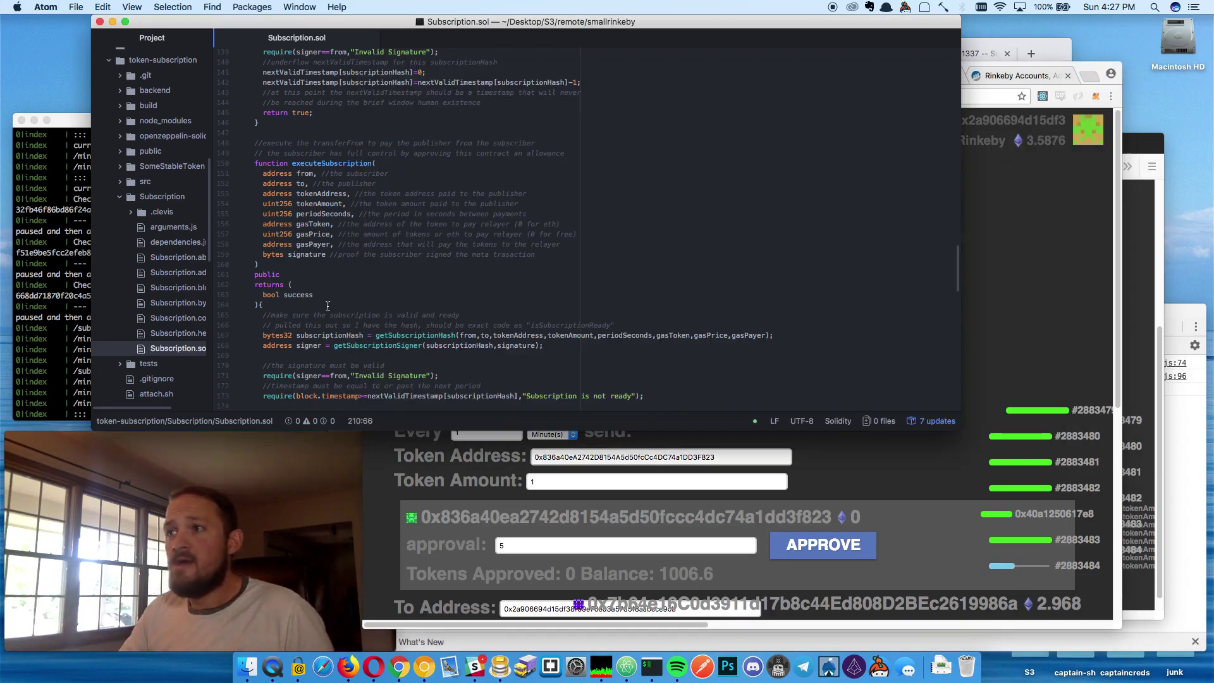
scroll(321, 294, up, 15)
scroll(322, 295, down, 20)
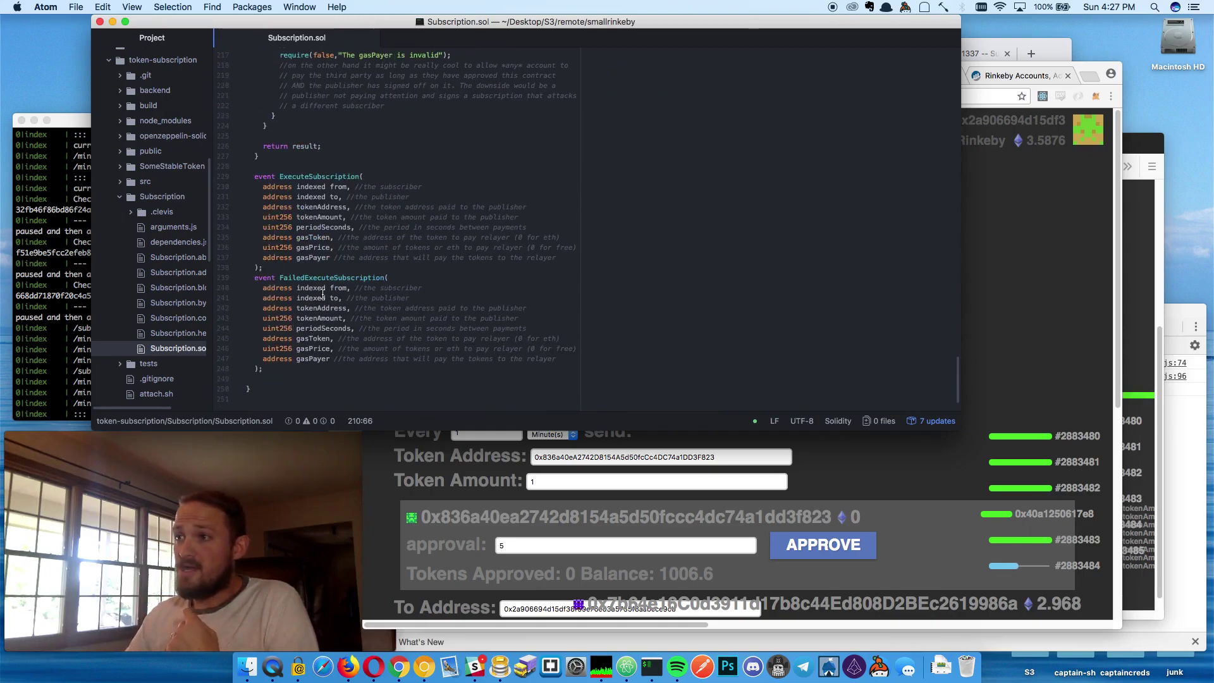
click(1031, 317)
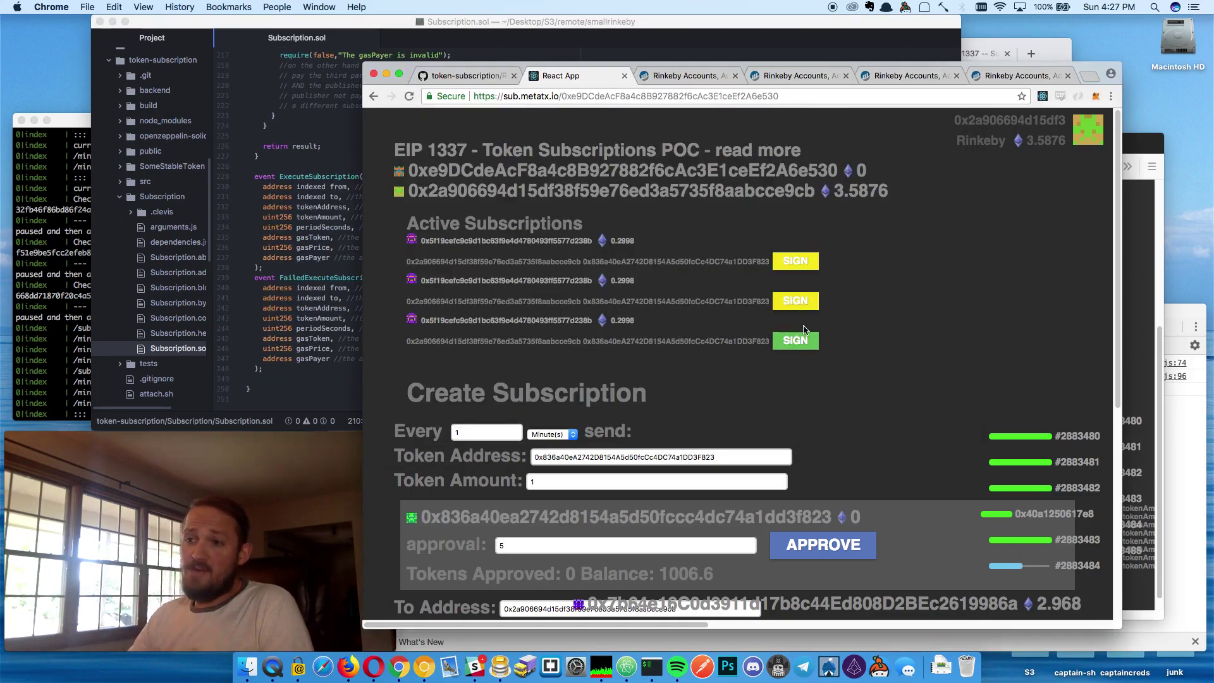